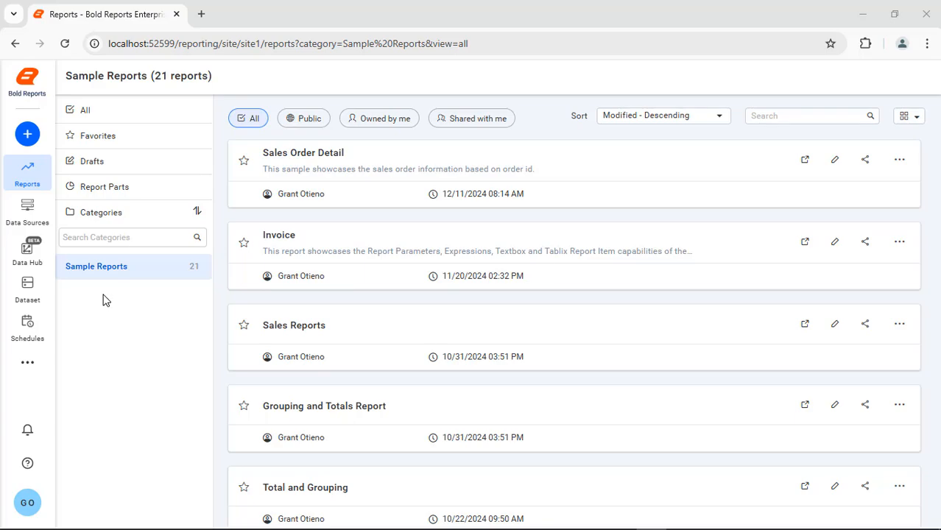
# Step: Create a new report named "Lookup and Lookup Set Functions Report" and open it for design
pyautogui.click(27, 134)
pyautogui.click(94, 143)
pyautogui.write('Lookup and')
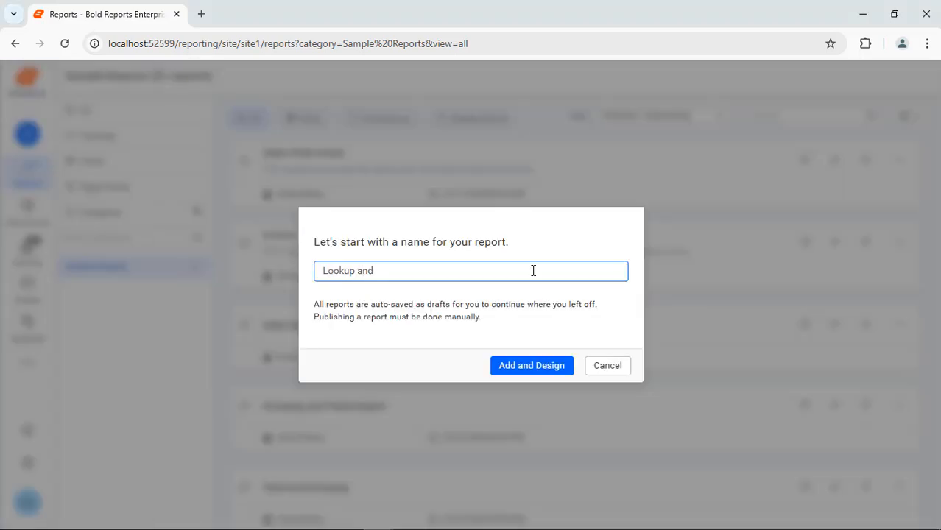
pyautogui.write(' Lookup Set Functions Report')
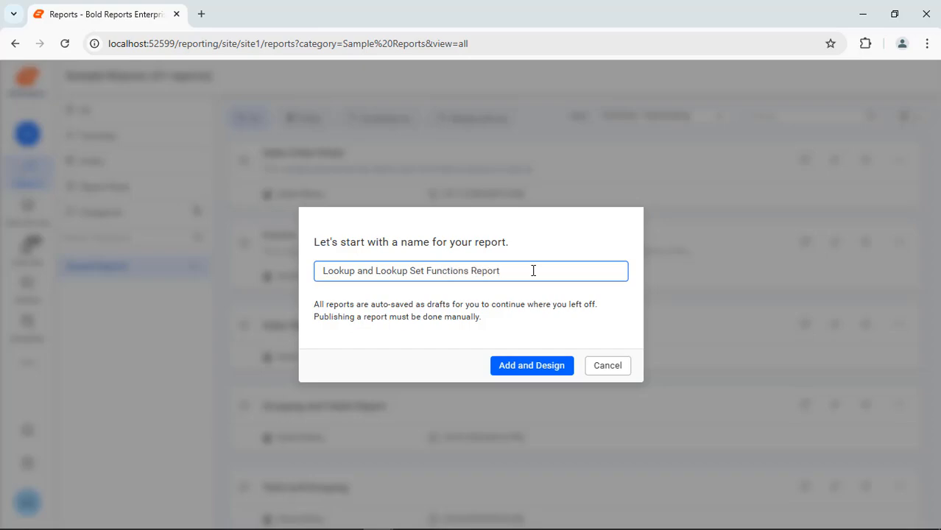
pyautogui.click(524, 363)
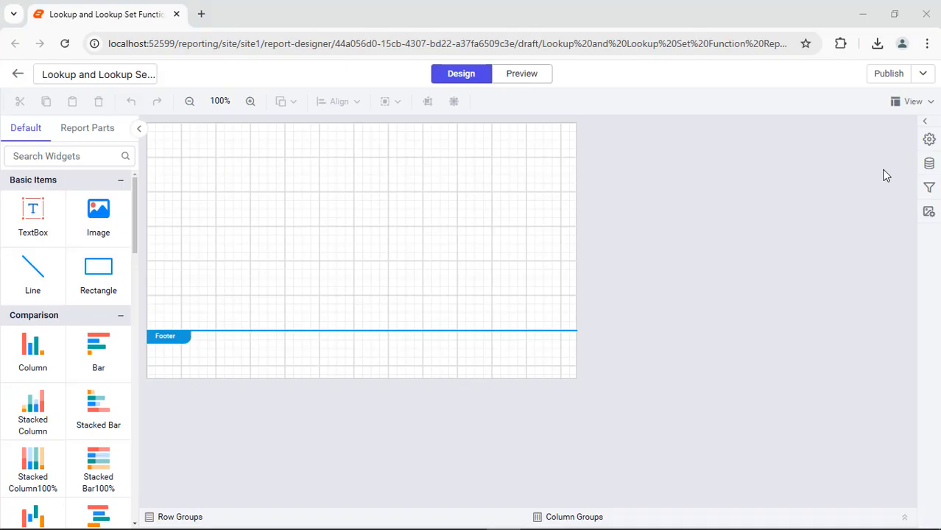
# Step: Connect a new inline JSON data source named EmployeeDetails, pasting the employee records with EmpId, EmpName and CountryCode
pyautogui.click(929, 164)
pyautogui.click(688, 507)
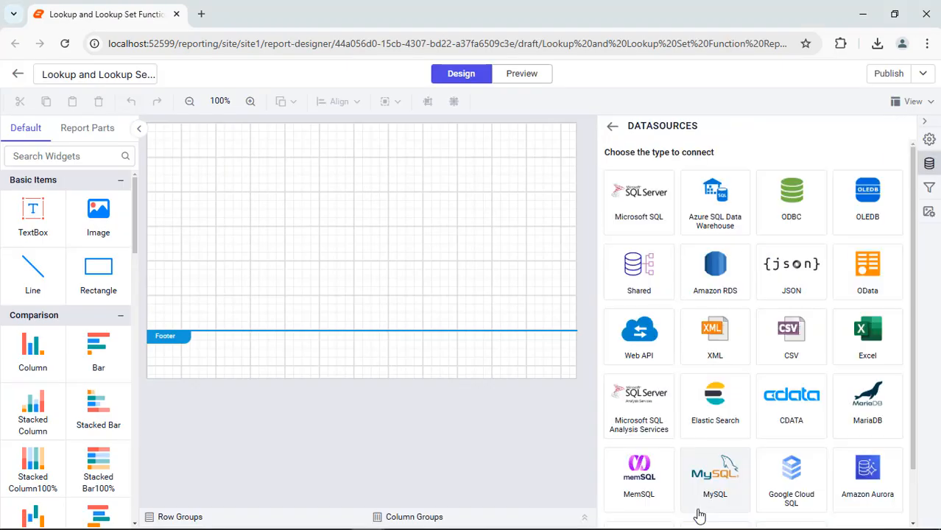
pyautogui.click(800, 293)
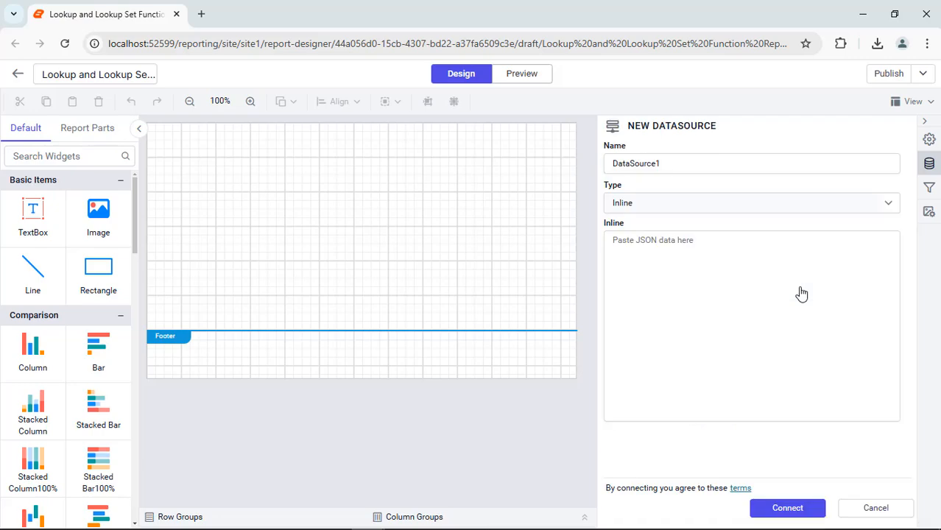
pyautogui.click(851, 160)
pyautogui.write('EmployeeDetails')
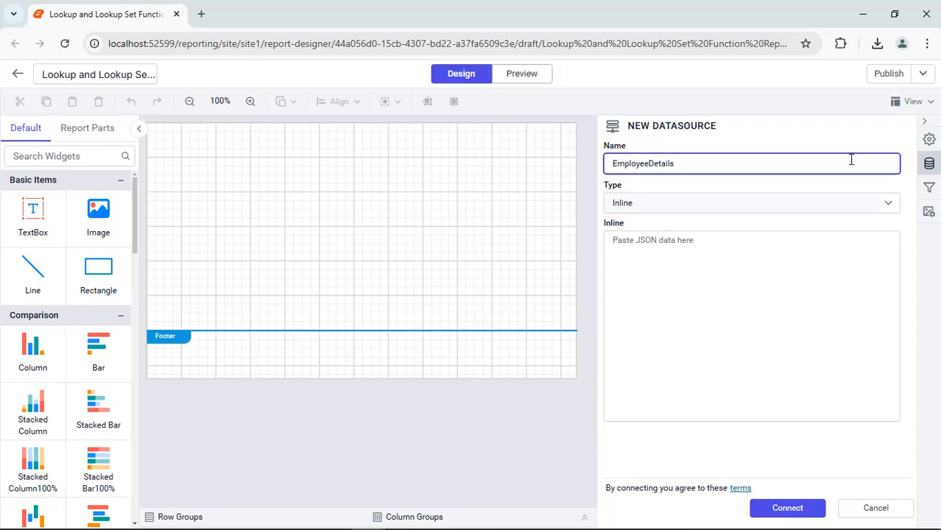
pyautogui.click(850, 237)
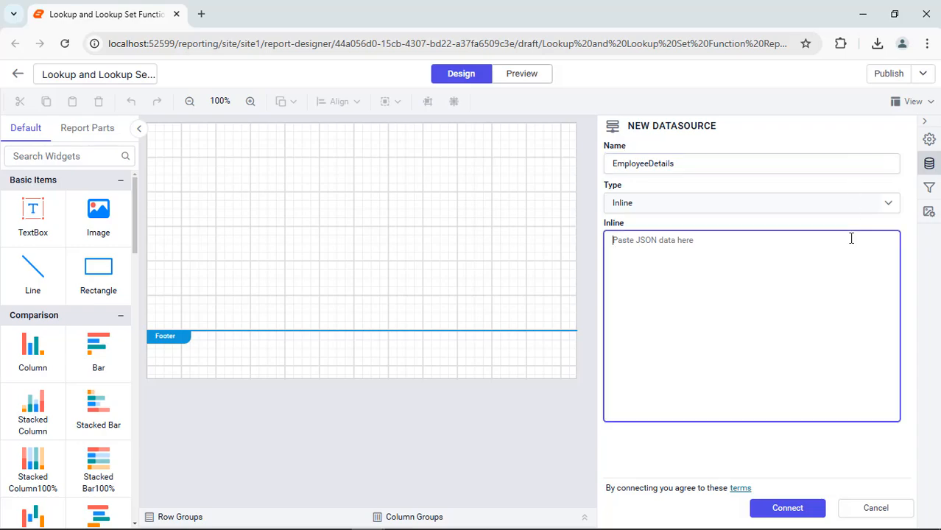
pyautogui.hotkey('ctrl', 'v')
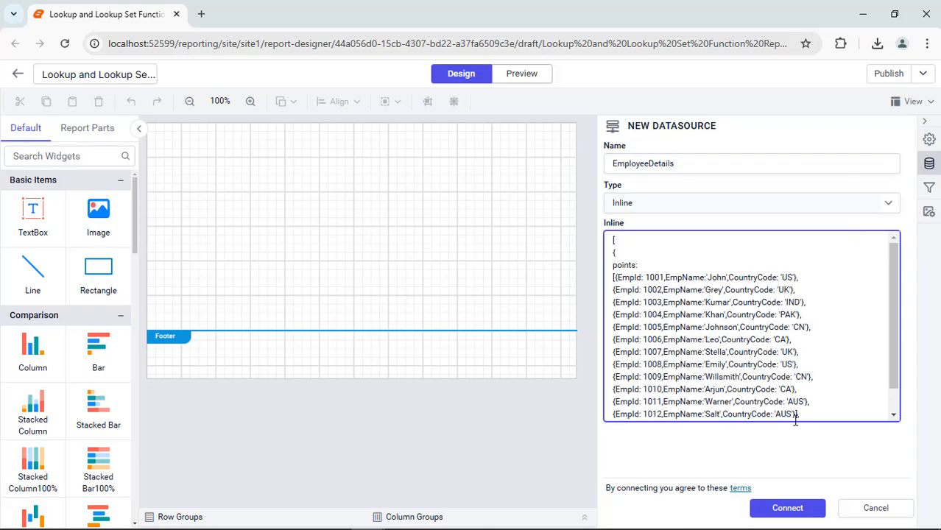
pyautogui.click(787, 512)
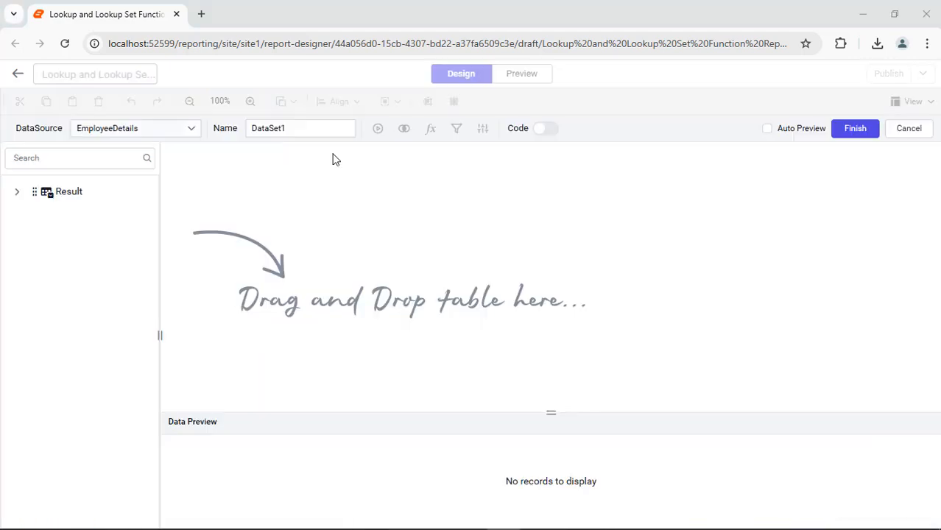
# Step: Name the dataset EmployeeDataset, add the Result table to it, preview its data and finish the dataset
pyautogui.click(334, 131)
pyautogui.hotkey('ctrl', 'a')
pyautogui.write('EmployeeDataset')
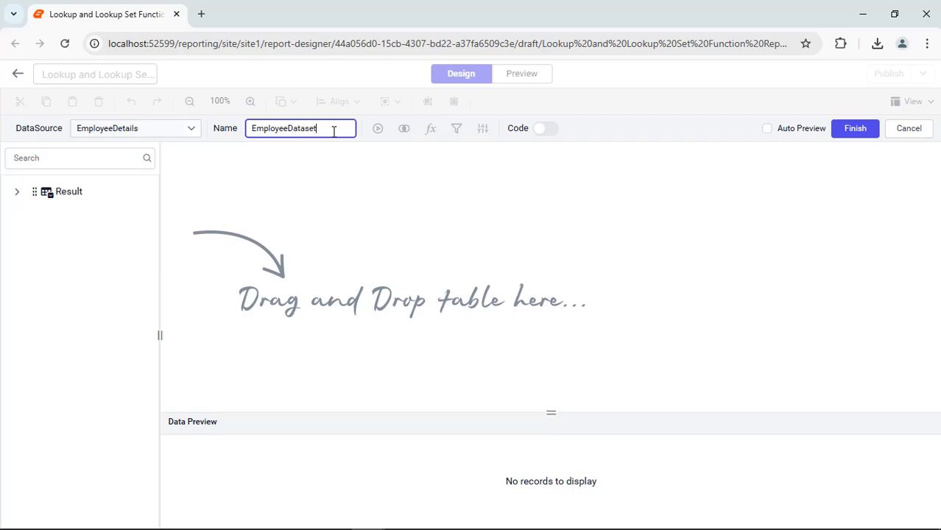
pyautogui.moveTo(69, 192); pyautogui.dragTo(413, 185)
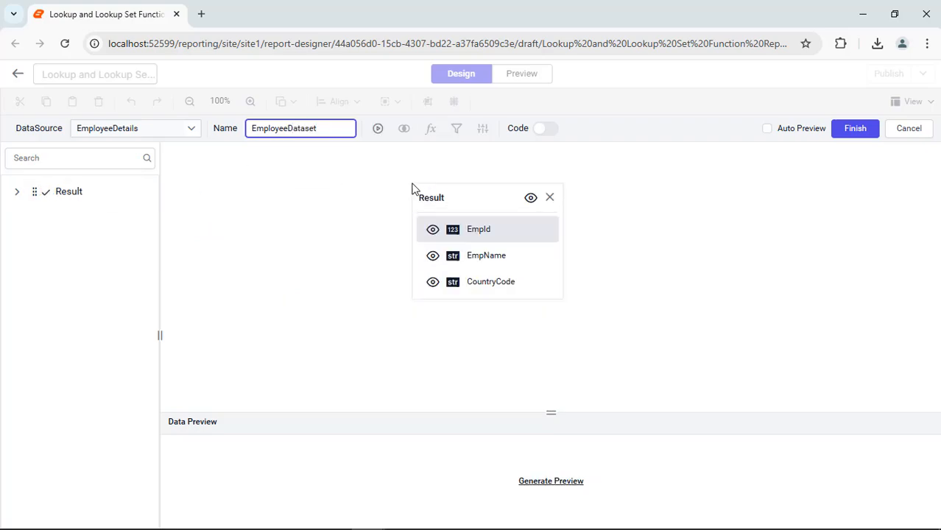
pyautogui.click(377, 128)
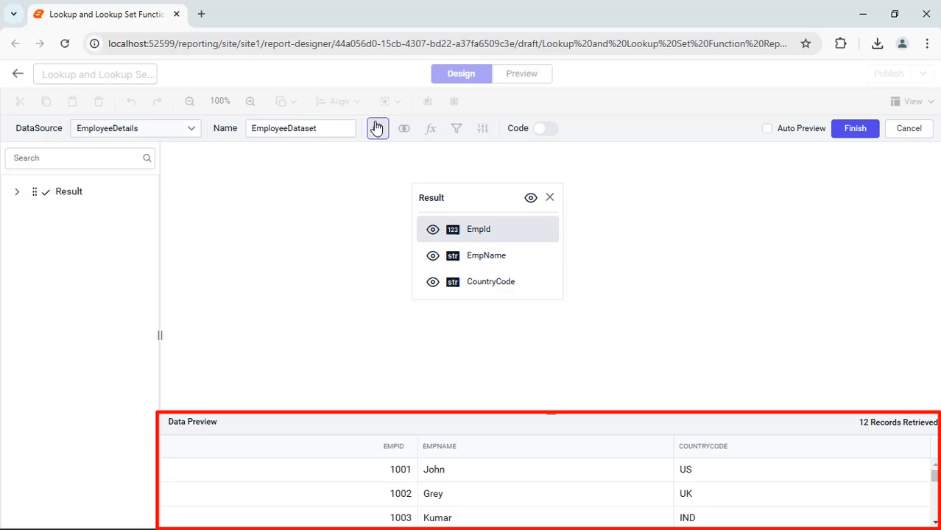
pyautogui.click(851, 128)
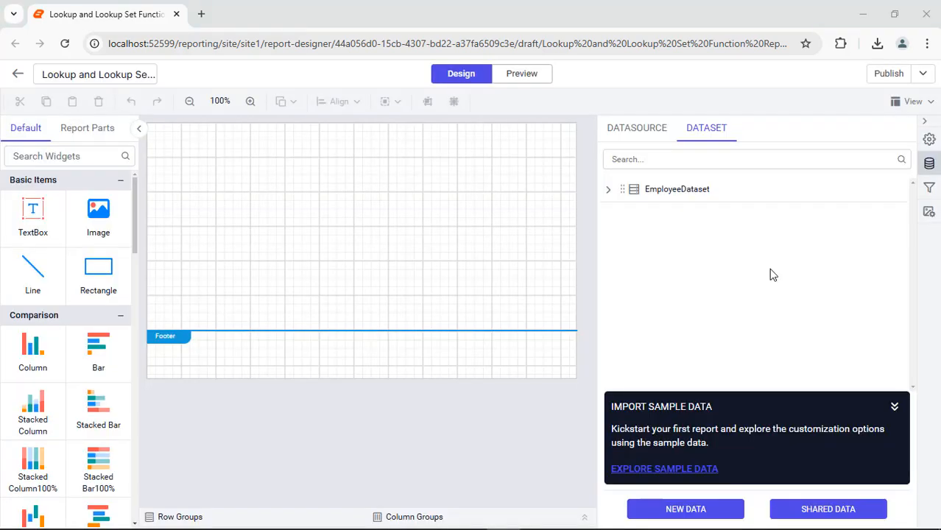
# Step: Connect another inline JSON data source named CountryDetails, entering the CountryCode and CountryName records
pyautogui.click(684, 507)
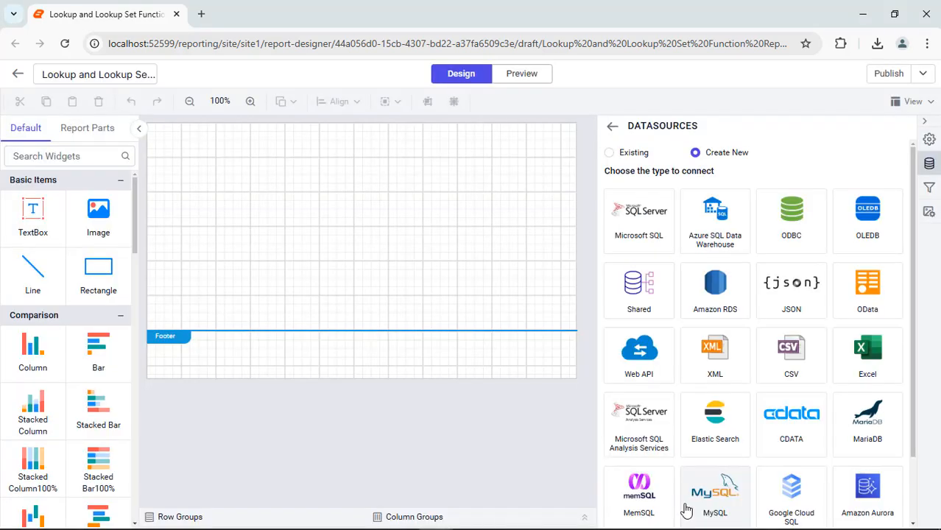
pyautogui.click(792, 294)
pyautogui.doubleClick(808, 163)
pyautogui.write('Count')
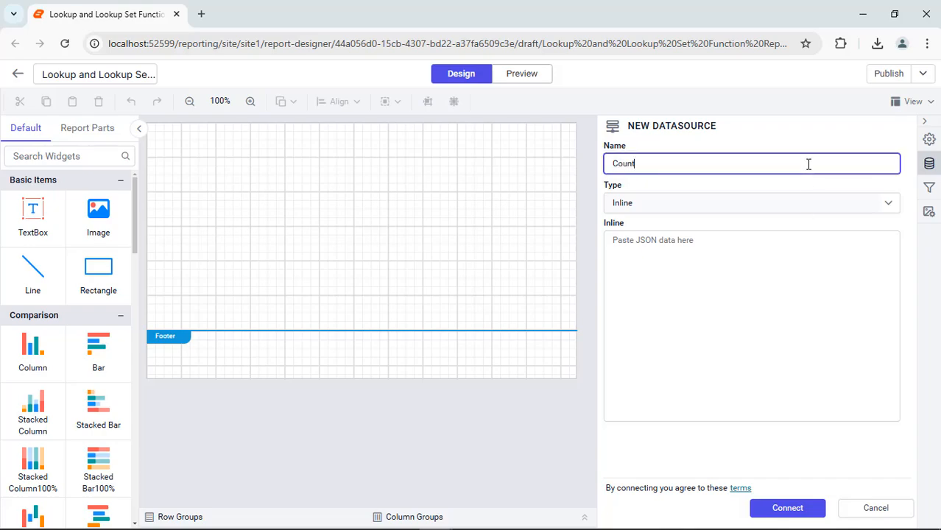
pyautogui.write('ryDetails')
pyautogui.click(806, 237)
pyautogui.write("[ { points: [{CountryCode: 'US', CountryName:'USA'}, {CountryCode: 'UK', CountryName:'England'}, {CountryCode: 'IND', CountryName:'India'}, {CountryCode: 'PAK', CountryName:'Pakistan'}, {CountryCode: 'CN', CountryName:'China'}, {CountryCode: 'CA', CountryName:'Canada'}, {CountryCode: 'AUS', CountryName:'Australia'}] } ]")
pyautogui.click(792, 507)
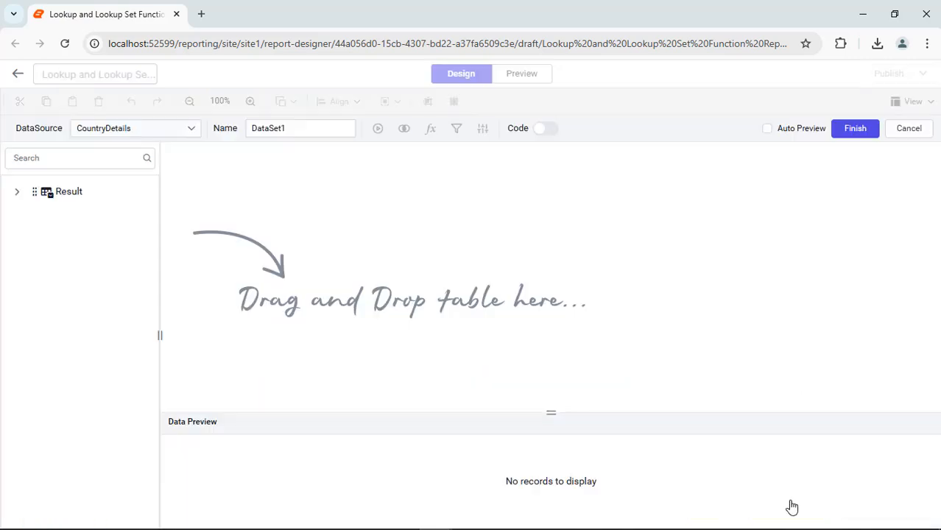
# Step: Name the country dataset CountryDataset, add the Result table, preview the records and finish the dataset
pyautogui.doubleClick(343, 131)
pyautogui.write('CountryDataset')
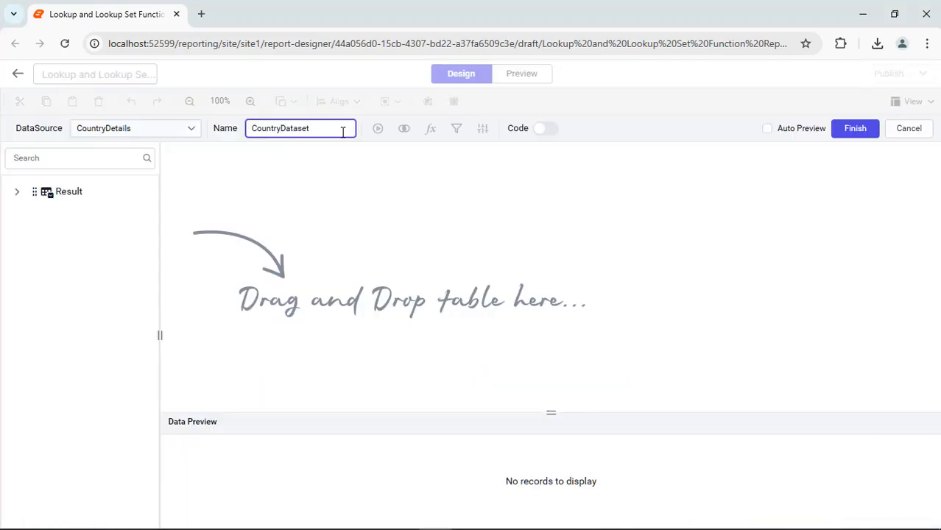
pyautogui.moveTo(82, 189); pyautogui.dragTo(391, 185)
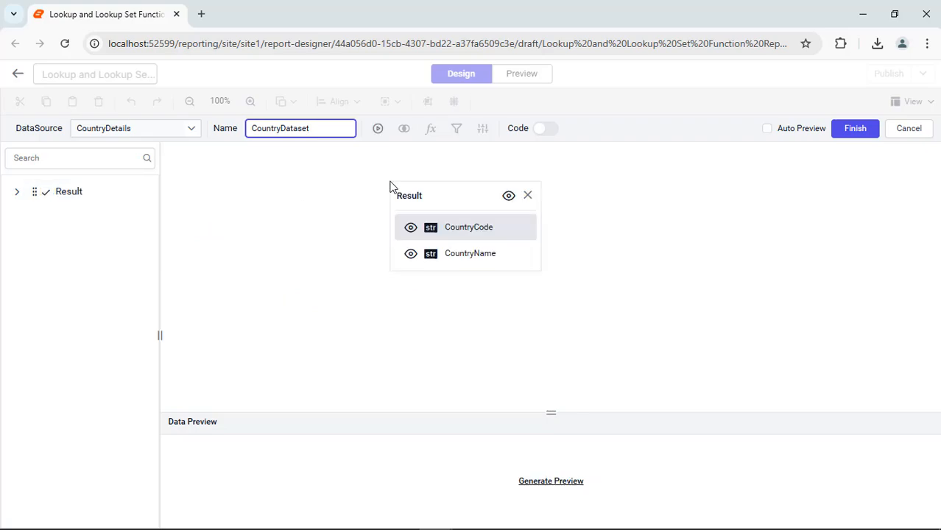
pyautogui.click(377, 129)
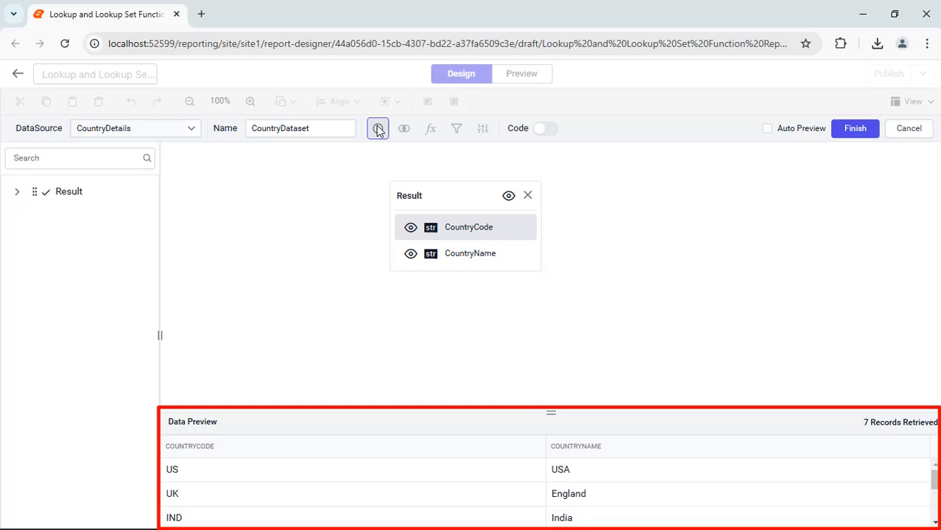
pyautogui.click(854, 128)
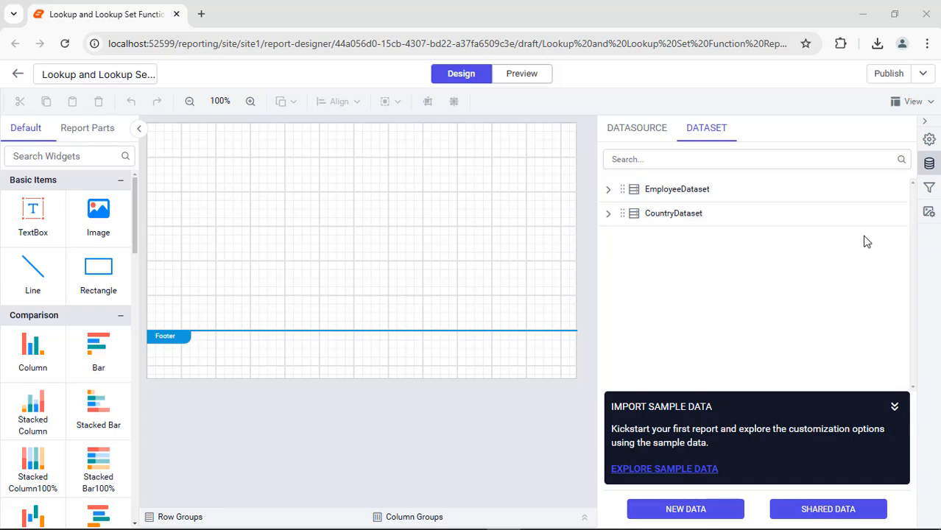
# Step: Enable the report header and place a rectangle in it, stretched across the full width of the page
pyautogui.click(913, 99)
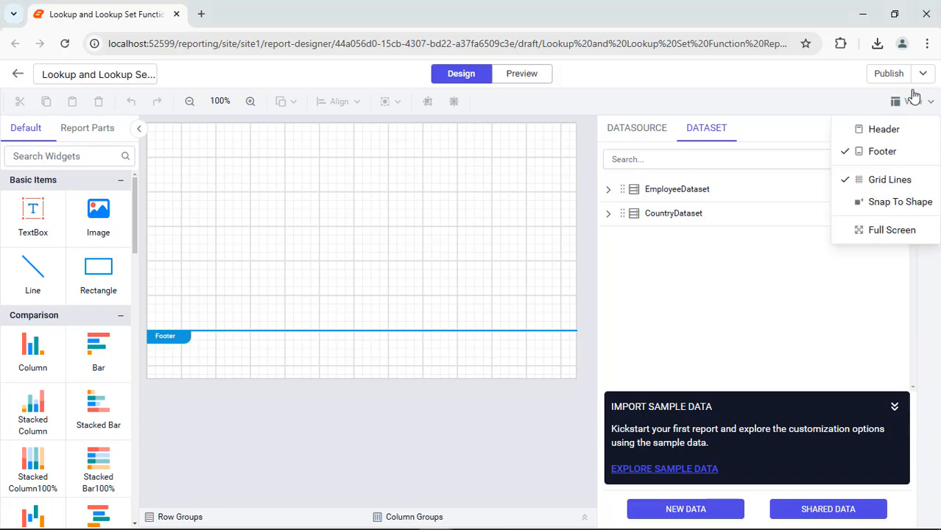
pyautogui.click(894, 128)
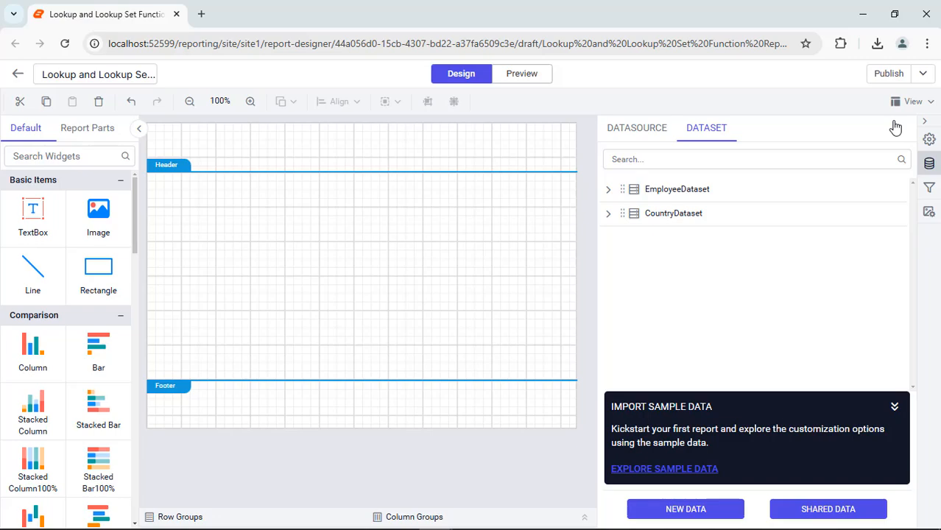
pyautogui.moveTo(99, 269); pyautogui.dragTo(153, 134)
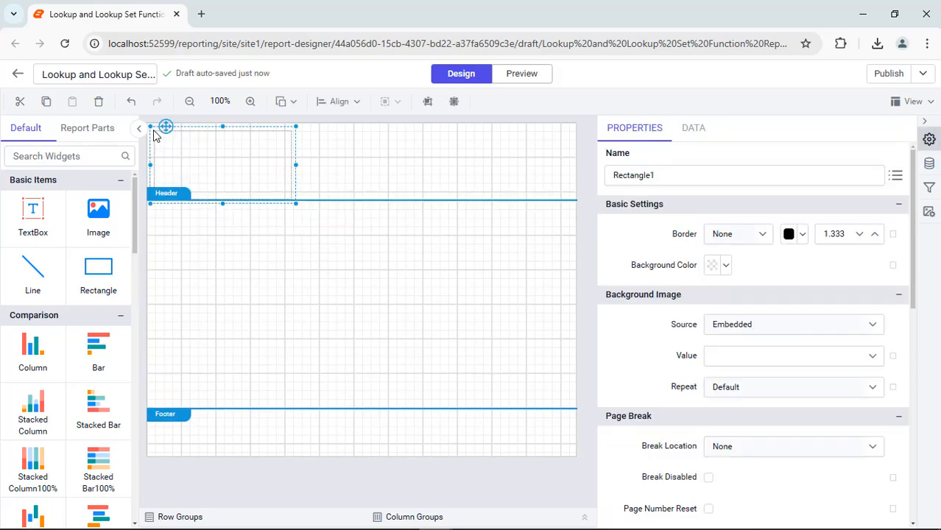
pyautogui.moveTo(295, 202); pyautogui.dragTo(573, 174)
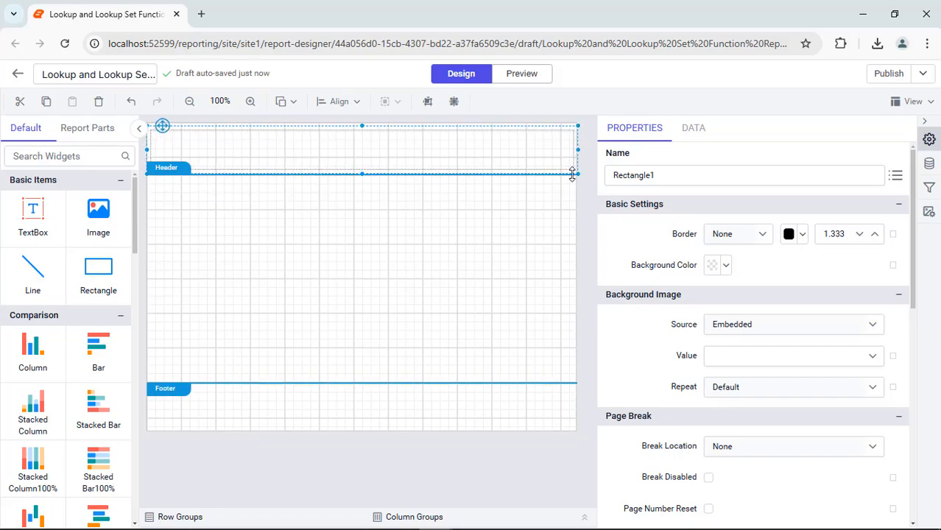
# Step: Set the header rectangle's background to a custom dark grey by pasting its hex colour code
pyautogui.click(726, 265)
pyautogui.click(717, 489)
pyautogui.doubleClick(736, 291)
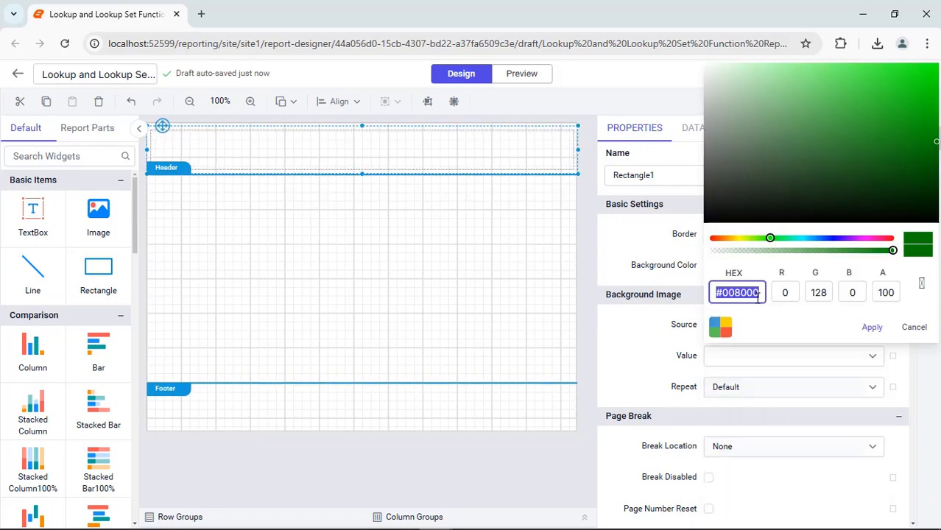
pyautogui.hotkey('ctrl', 'v')
pyautogui.click(870, 326)
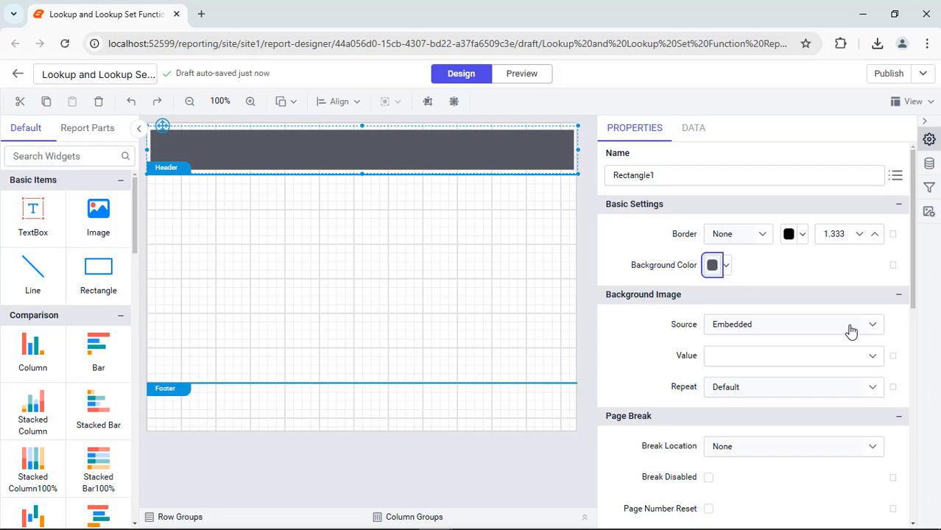
# Step: Add a text box inside the header rectangle, widen it and enter the title "Employee Details"
pyautogui.moveTo(32, 214); pyautogui.dragTo(156, 139)
pyautogui.moveTo(289, 155); pyautogui.dragTo(386, 151)
pyautogui.doubleClick(374, 151)
pyautogui.write('Employee Details')
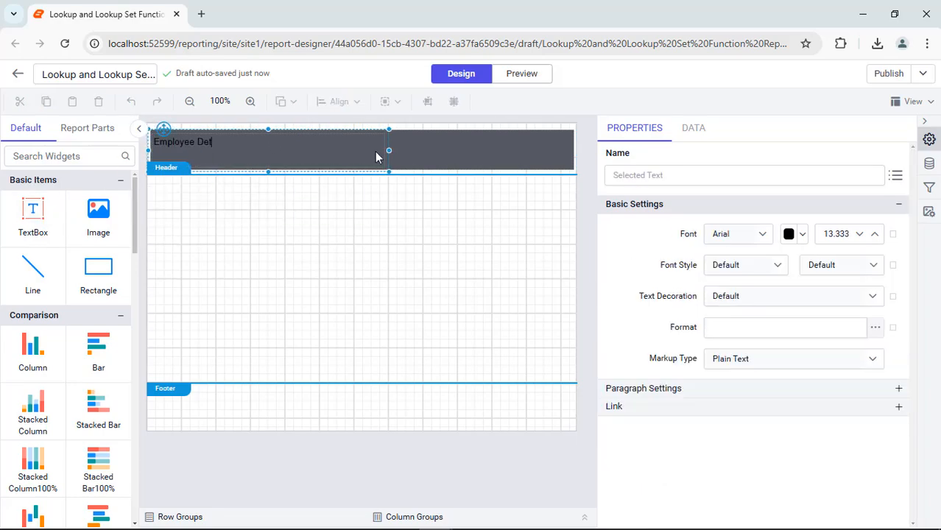
pyautogui.click(397, 151)
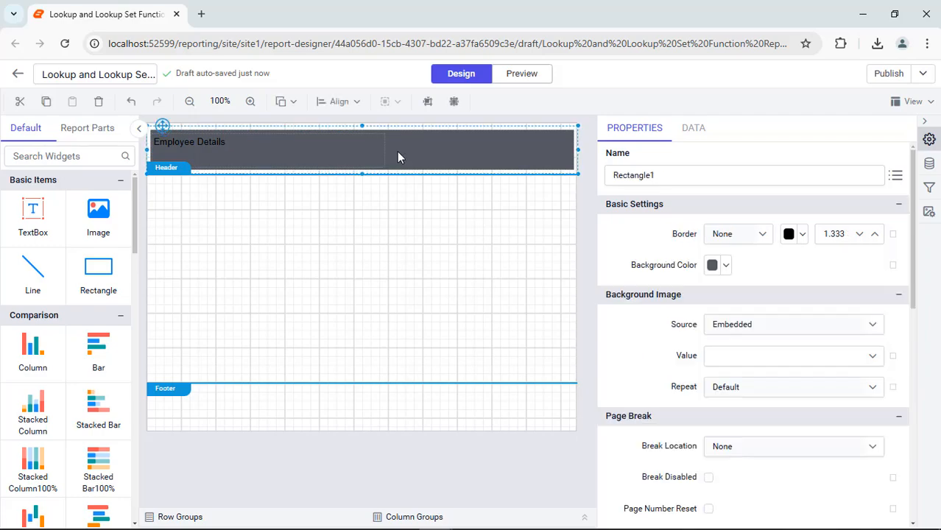
# Step: Format the header title in Segoe UI, with white text at size 18.333
pyautogui.click(377, 151)
pyautogui.click(766, 233)
pyautogui.write('Seg')
pyautogui.click(750, 353)
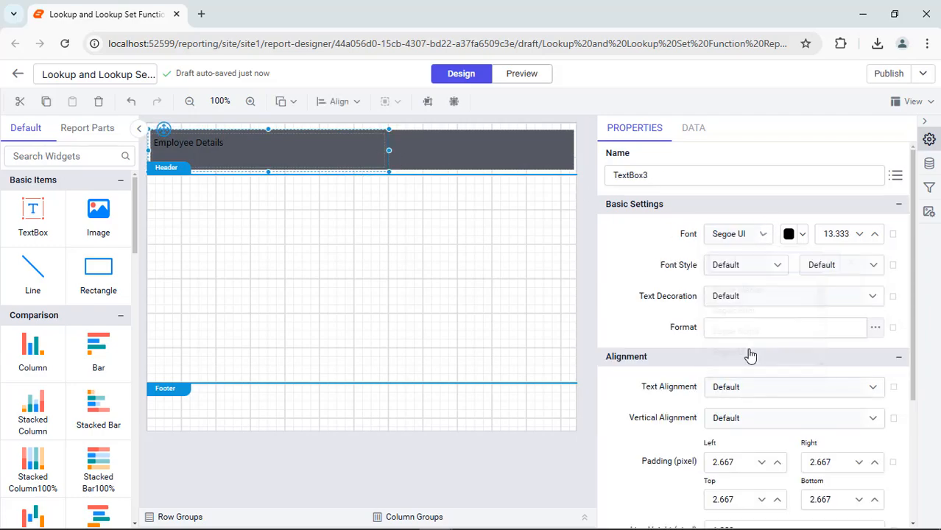
pyautogui.click(795, 234)
pyautogui.click(766, 254)
pyautogui.click(873, 457)
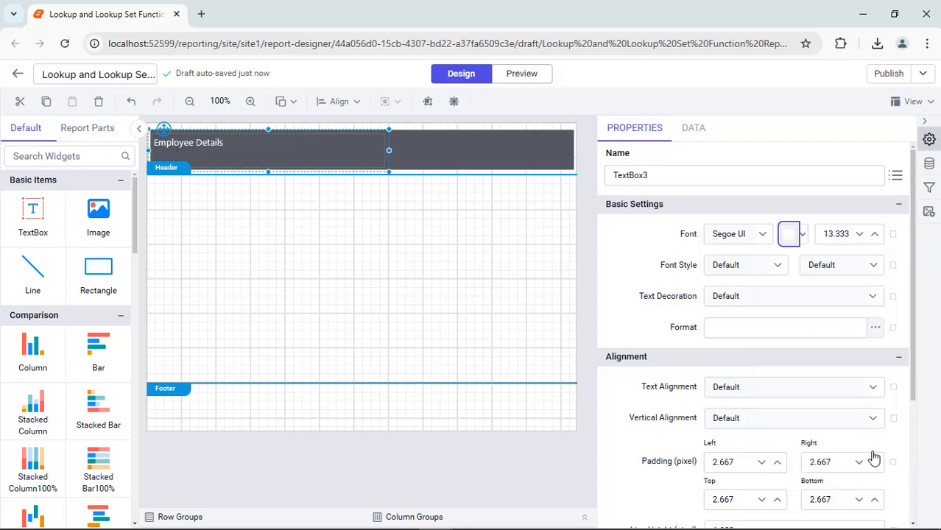
pyautogui.click(848, 236)
pyautogui.write('18.333')
pyautogui.click(852, 254)
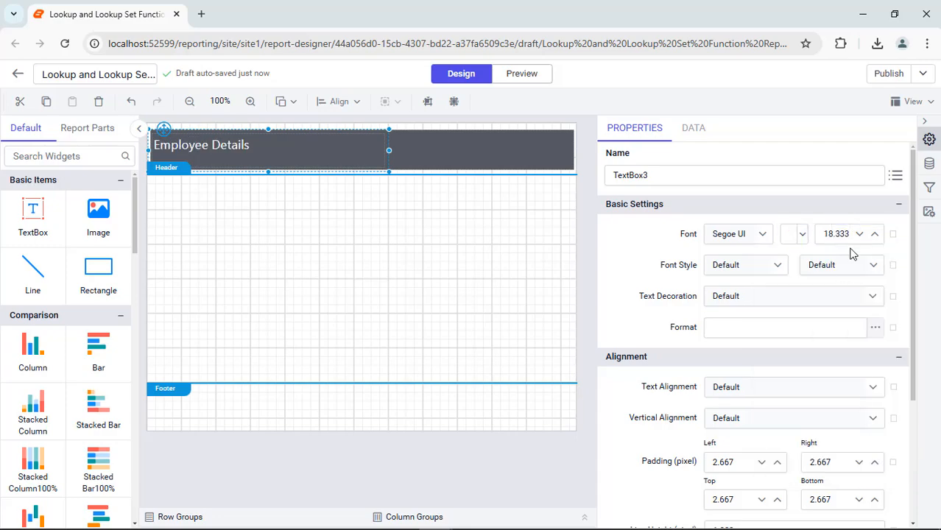
# Step: Make the header title bold and set its vertical alignment to Middle
pyautogui.click(842, 265)
pyautogui.scroll(-2, 847, 328)
pyautogui.click(855, 332)
pyautogui.click(815, 419)
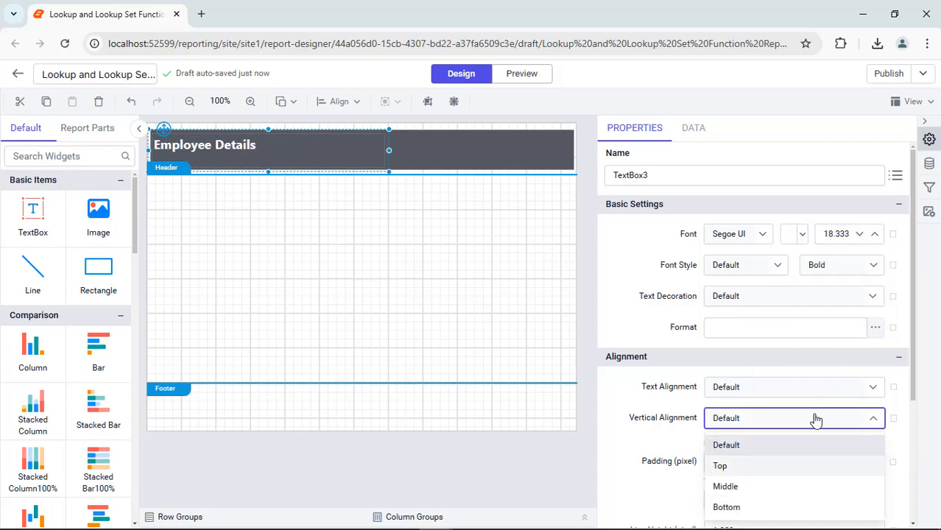
pyautogui.click(725, 486)
pyautogui.click(409, 141)
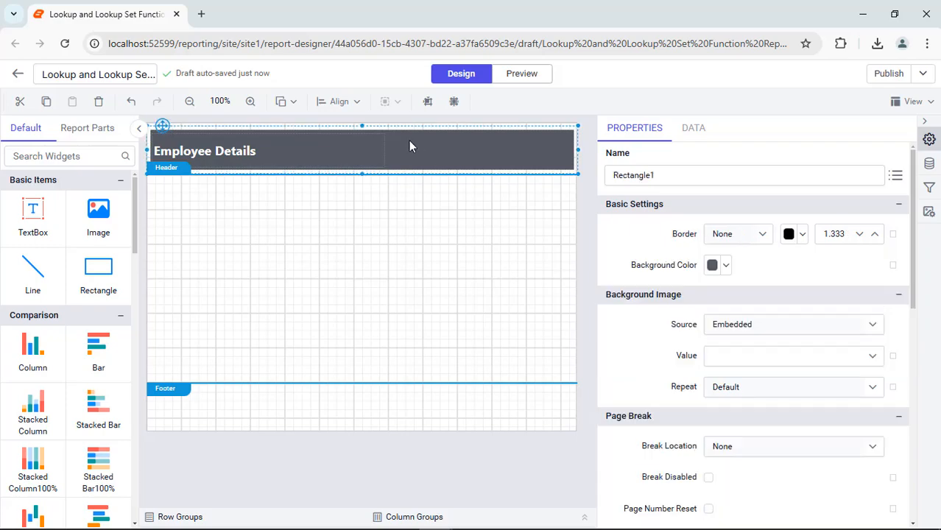
# Step: Adjust the top and bottom edges of the header rectangle and title text box so they fit snugly in the header
pyautogui.moveTo(362, 130); pyautogui.dragTo(358, 117)
pyautogui.click(269, 137)
pyautogui.moveTo(268, 129); pyautogui.dragTo(268, 122)
pyautogui.moveTo(268, 171); pyautogui.dragTo(268, 157)
pyautogui.moveTo(268, 122); pyautogui.dragTo(268, 127)
pyautogui.click(290, 166)
pyautogui.moveTo(362, 175); pyautogui.dragTo(361, 169)
pyautogui.click(259, 150)
pyautogui.moveTo(268, 163); pyautogui.dragTo(271, 167)
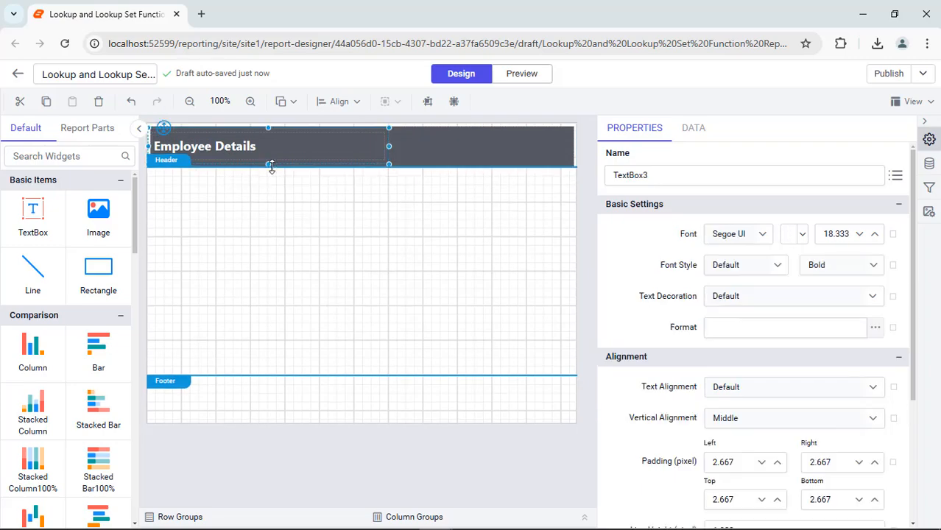
pyautogui.click(361, 168)
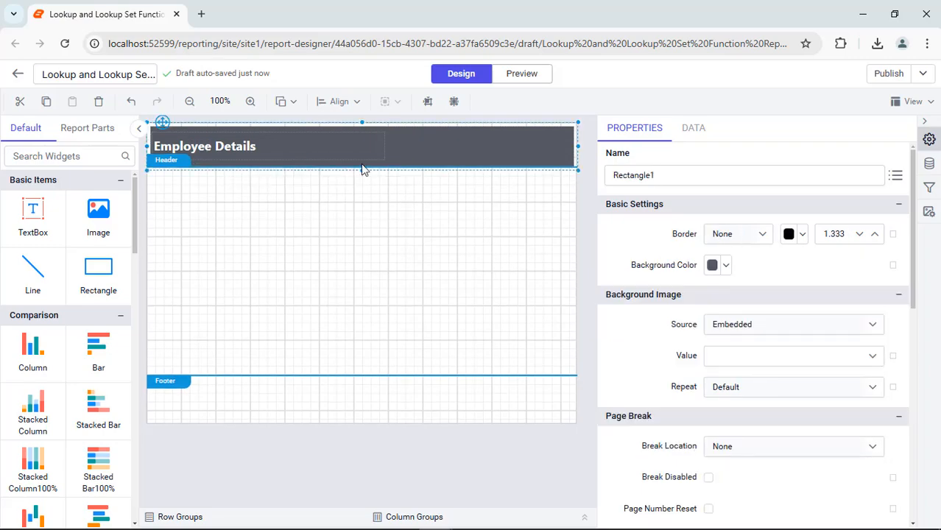
# Step: Add a table directly below the report header and insert one more column so it has four columns
pyautogui.click(210, 260)
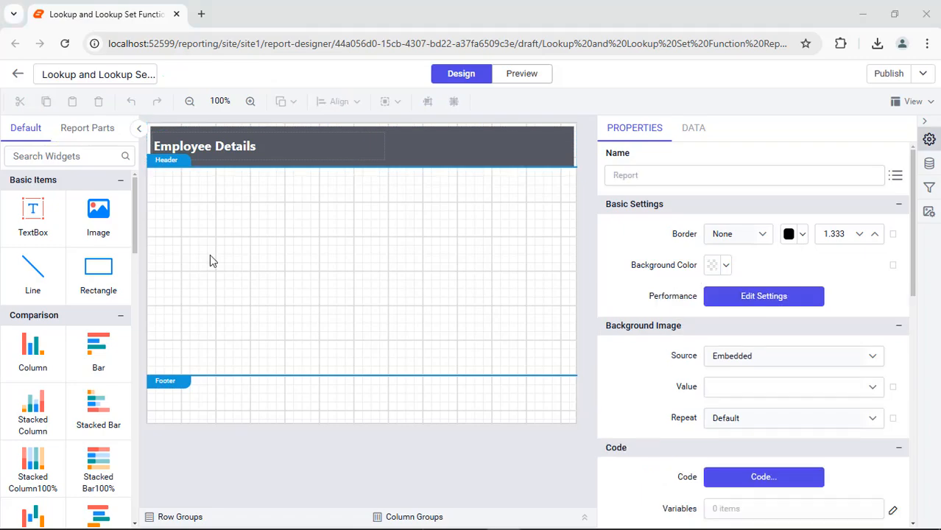
pyautogui.scroll(-5, 33, 324)
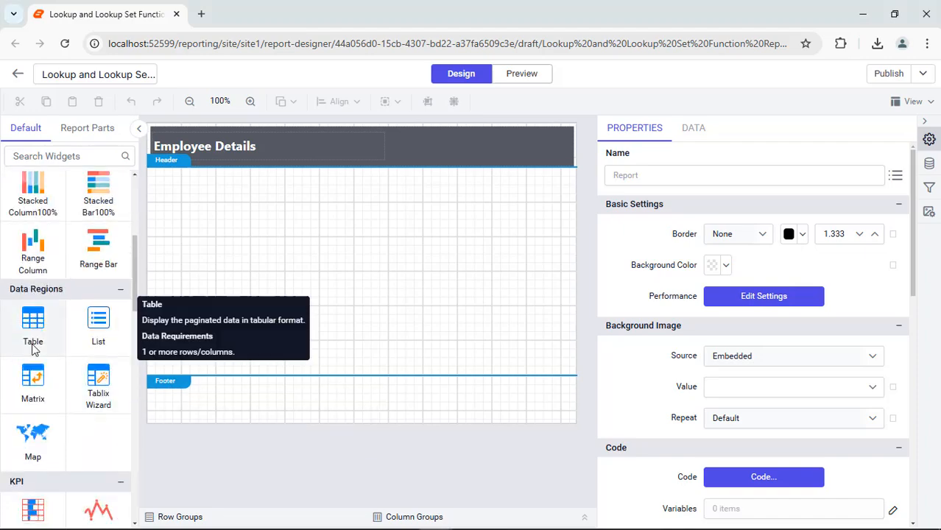
pyautogui.moveTo(32, 324); pyautogui.dragTo(150, 177)
pyautogui.rightClick(314, 175)
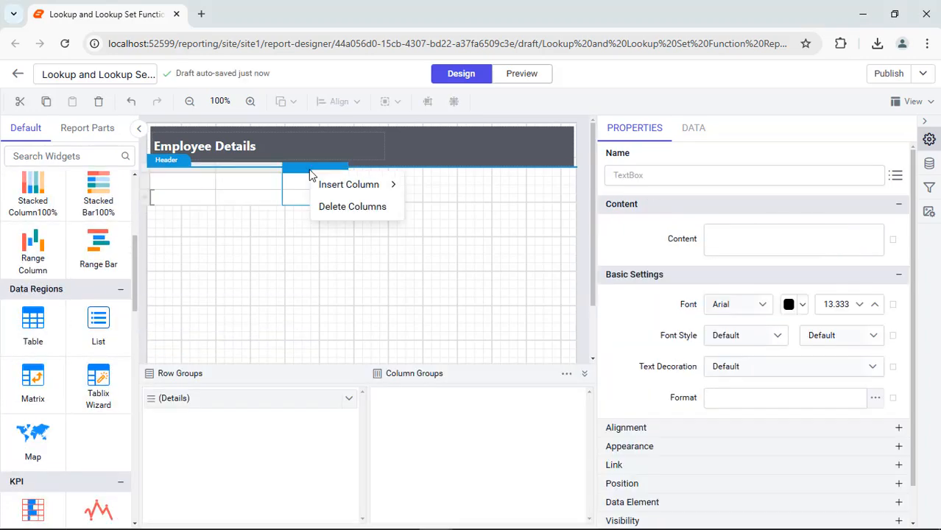
# Step: Insert a row above the table's first row and merge its four cells into one title cell
pyautogui.rightClick(146, 181)
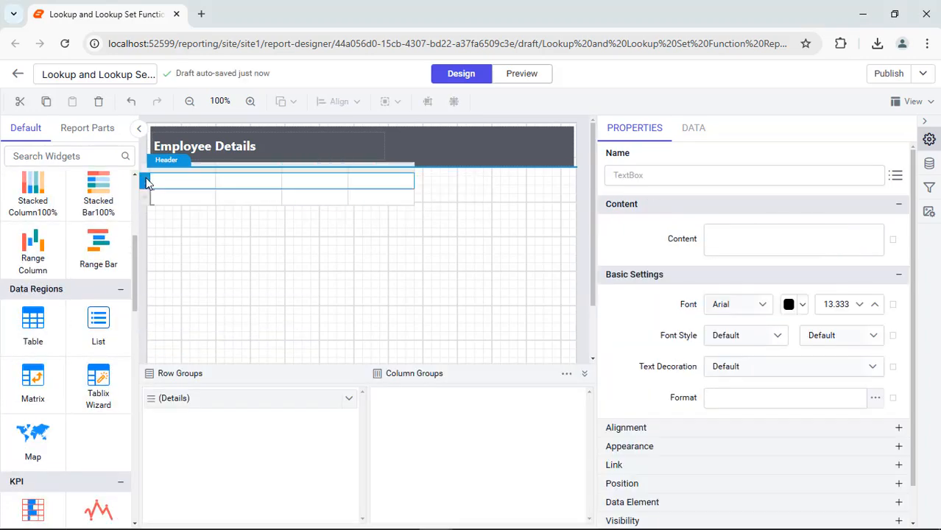
pyautogui.moveTo(177, 193)
pyautogui.click(258, 192)
pyautogui.moveTo(200, 179); pyautogui.dragTo(377, 180)
pyautogui.rightClick(377, 180)
pyautogui.click(405, 412)
# Step: Enter "LookUp Function" in the merged title cell and set its font to Segoe UI
pyautogui.click(821, 238)
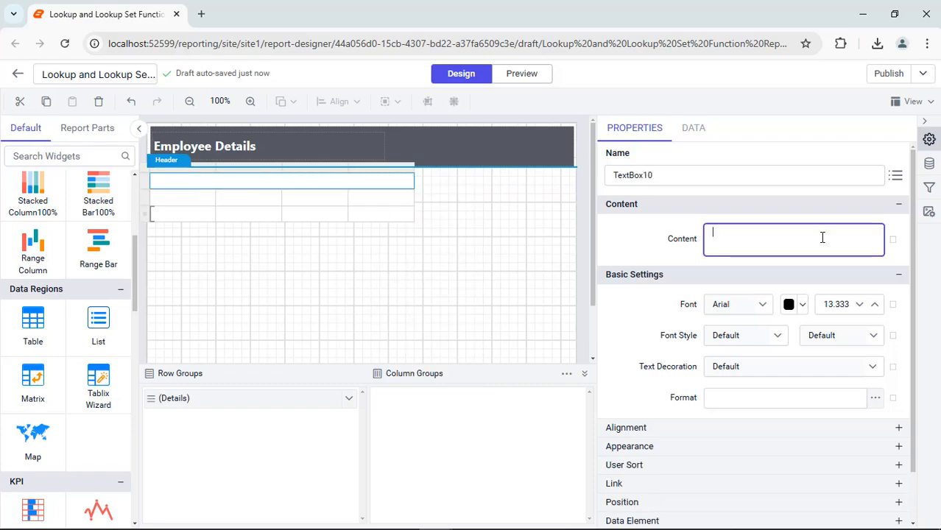
pyautogui.write('LookUp Function')
pyautogui.click(795, 266)
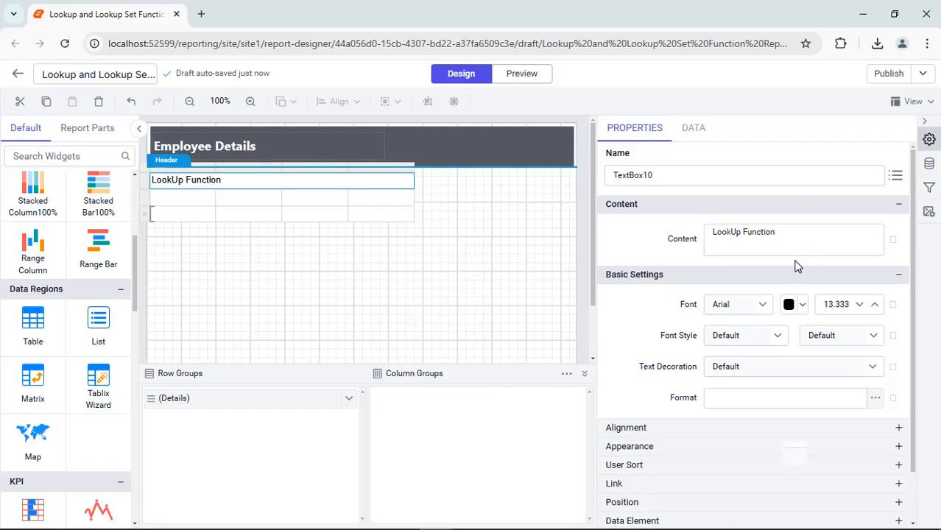
pyautogui.click(761, 307)
pyautogui.write('se')
pyautogui.click(751, 423)
# Step: Set the "LookUp Function" cell's text alignment to Left and its vertical alignment to Middle
pyautogui.click(752, 427)
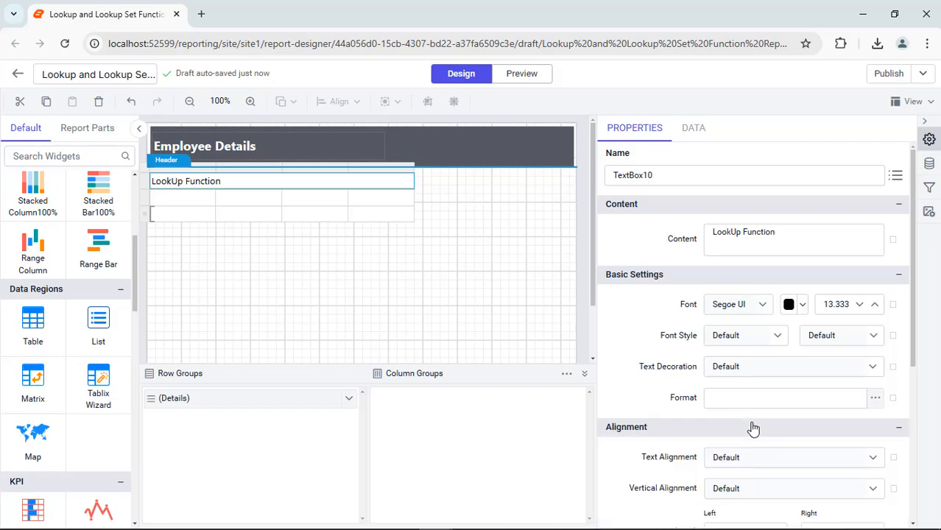
pyautogui.click(783, 456)
pyautogui.click(783, 388)
pyautogui.click(786, 486)
pyautogui.click(789, 442)
# Step: Give the "LookUp Function" title cell a green background and white text
pyautogui.scroll(-4, 789, 448)
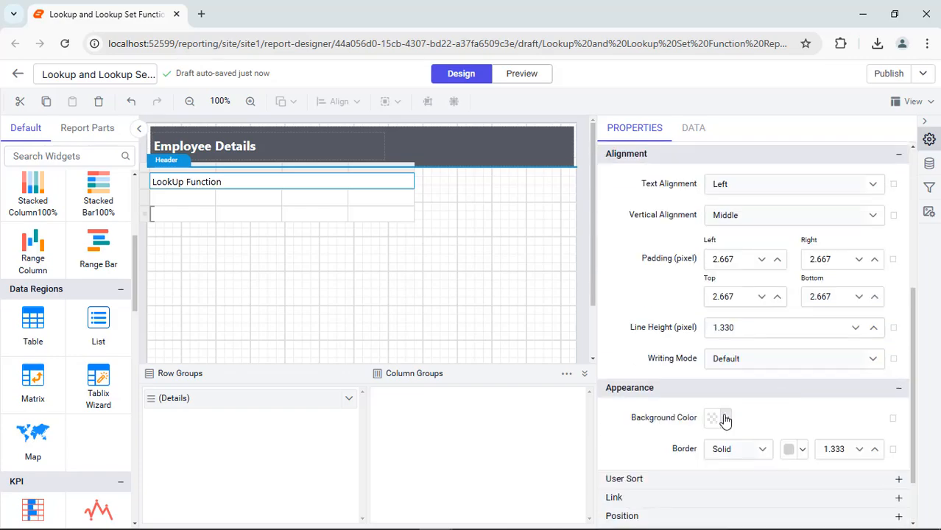
pyautogui.click(725, 418)
pyautogui.click(871, 392)
pyautogui.scroll(4, 847, 375)
pyautogui.click(802, 303)
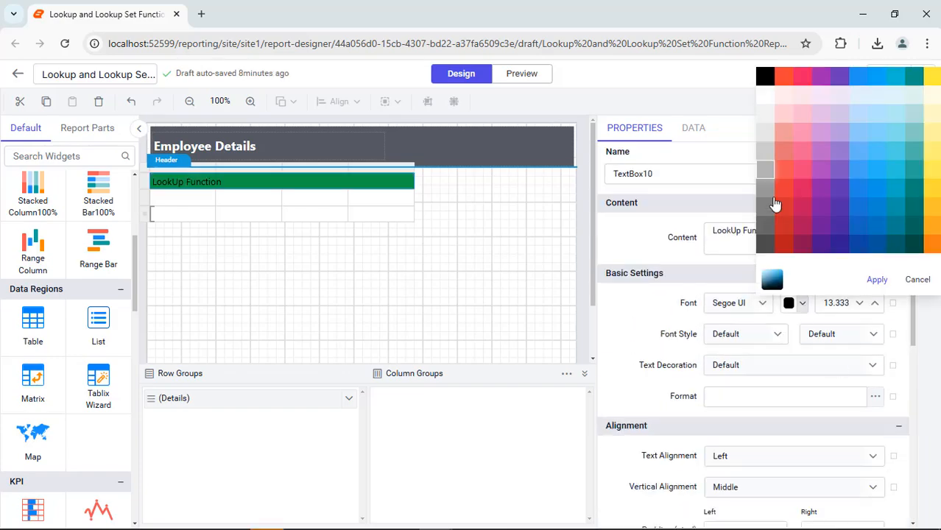
pyautogui.click(764, 97)
pyautogui.click(876, 279)
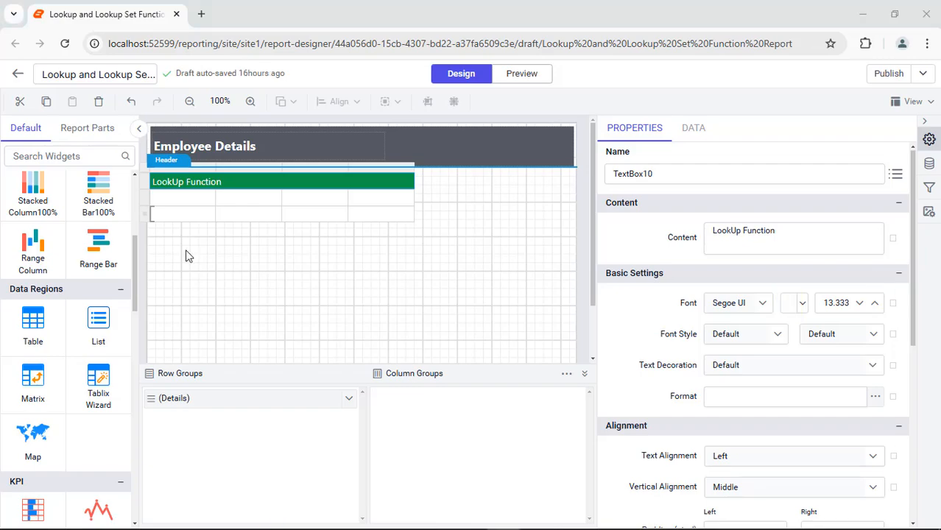
# Step: Label the first two columns "Employee ID" and "Employee's Name" in the row below the title, and widen both columns
pyautogui.click(206, 195)
pyautogui.click(836, 237)
pyautogui.write('Employee ID')
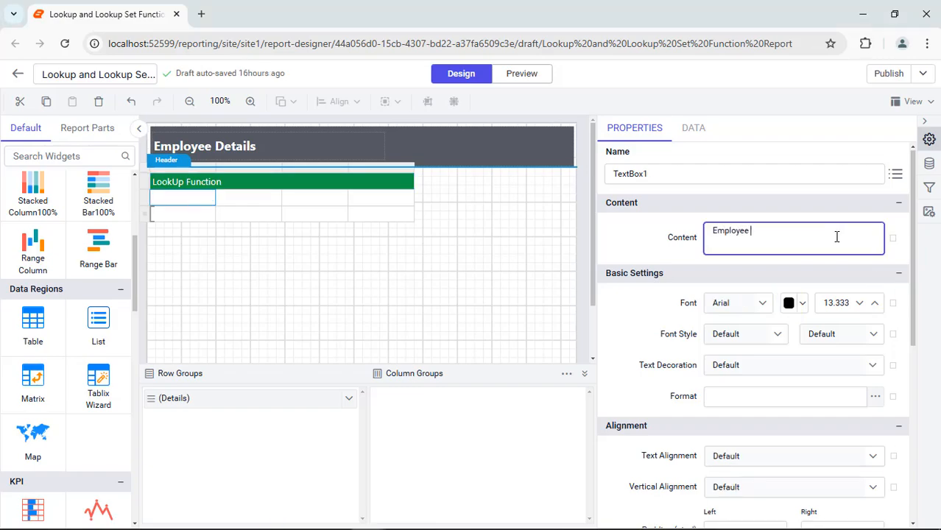
pyautogui.press('Return')
pyautogui.click(256, 197)
pyautogui.click(846, 250)
pyautogui.write("Employee's Name")
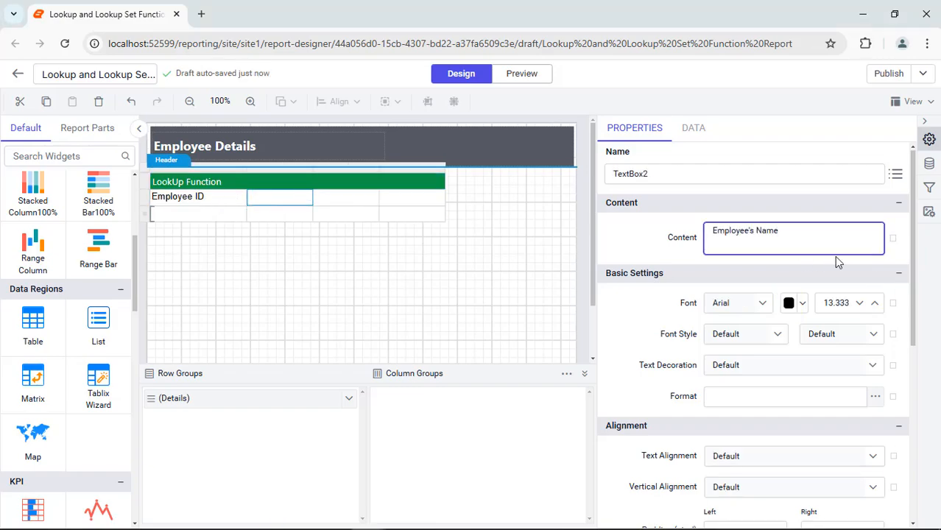
pyautogui.press('Return')
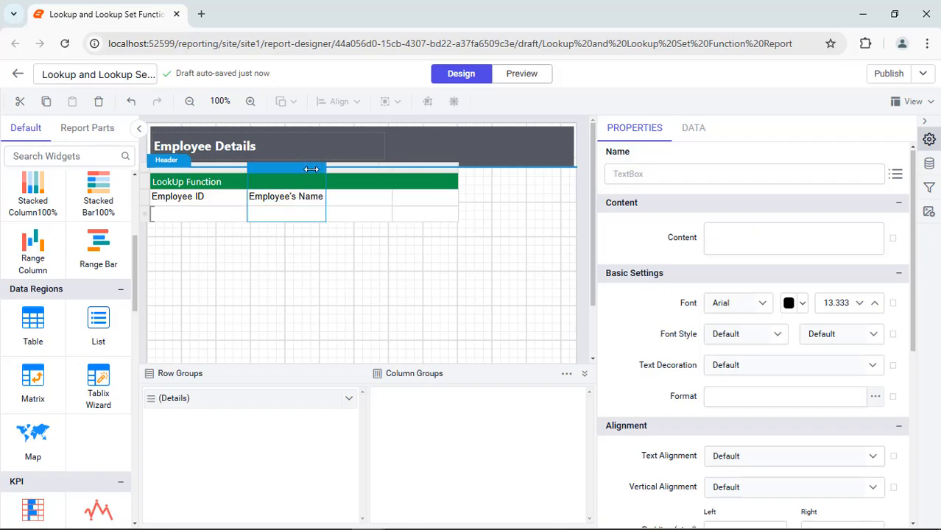
# Step: Label the last two columns "Country Code" and "Country Name" and widen them until the table matches the header rectangle's width
pyautogui.click(368, 199)
pyautogui.click(852, 252)
pyautogui.write('Country Code')
pyautogui.press('Return')
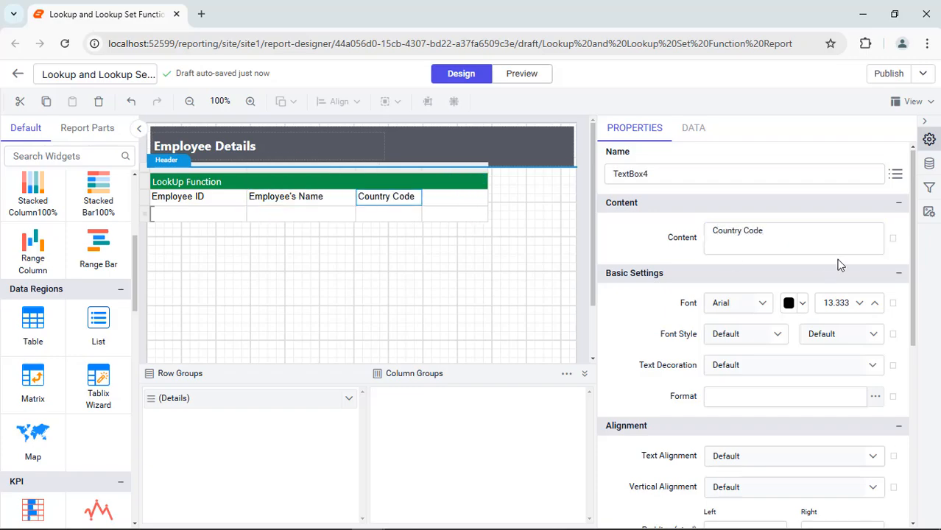
pyautogui.click(834, 252)
pyautogui.write('Country Name')
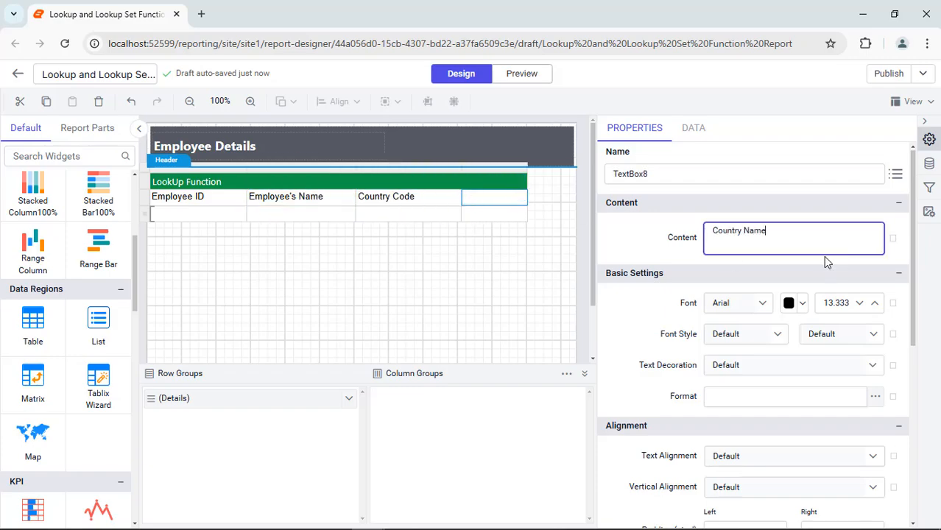
pyautogui.press('Return')
pyautogui.moveTo(527, 172); pyautogui.dragTo(574, 172)
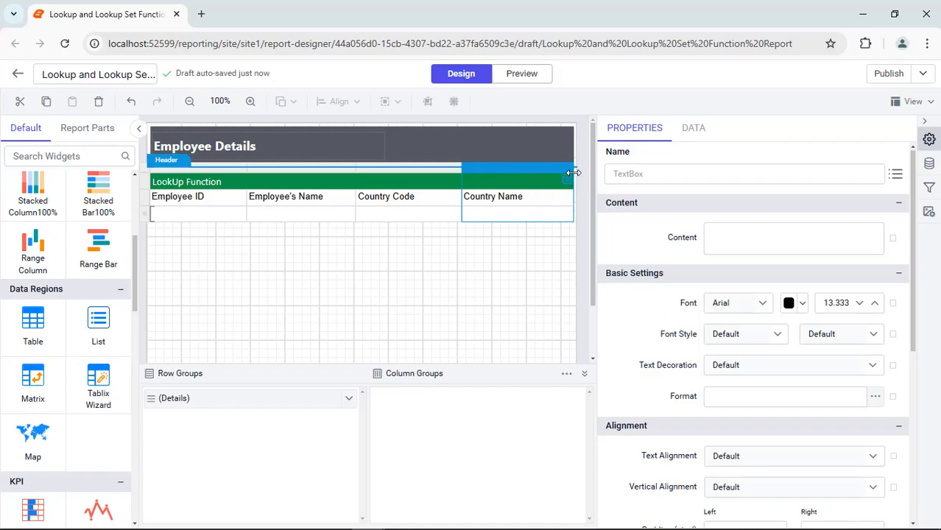
# Step: Set the column label row's text alignment to Left and its vertical alignment to Middle
pyautogui.click(146, 197)
pyautogui.click(857, 458)
pyautogui.click(773, 388)
pyautogui.click(858, 486)
pyautogui.click(817, 442)
# Step: Set the column label row's background color to the custom hex value b3b3b3
pyautogui.scroll(-5, 816, 448)
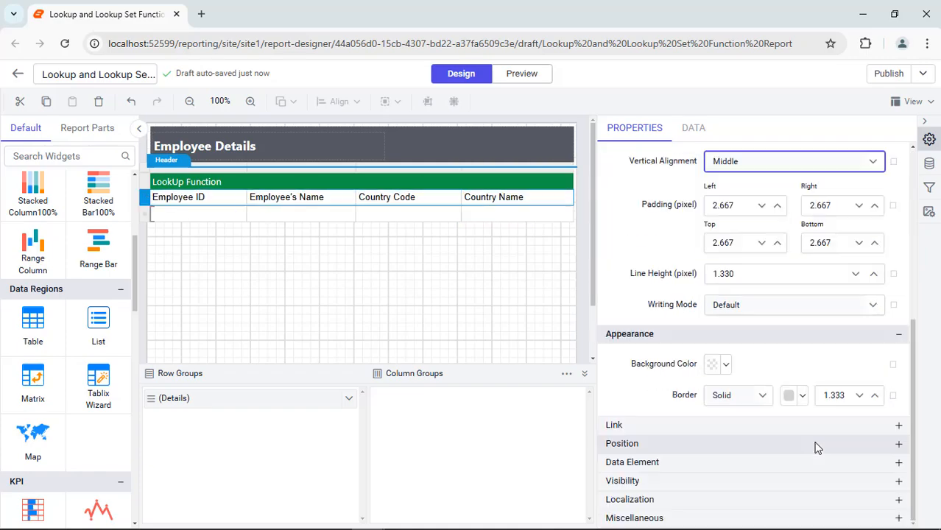
pyautogui.click(726, 363)
pyautogui.click(719, 342)
pyautogui.doubleClick(737, 306)
pyautogui.write('b3b3b3')
pyautogui.click(871, 340)
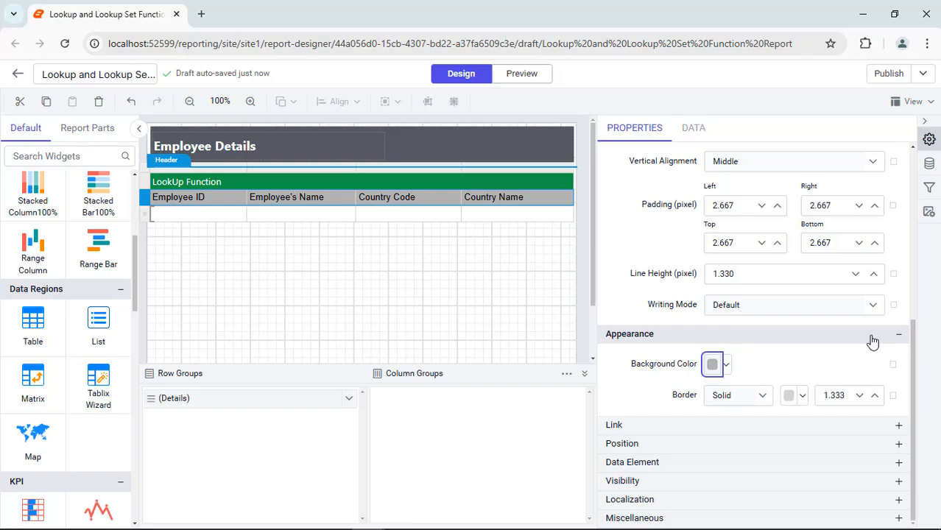
# Step: Bind the first three detail cells to the EmployeeDataset fields EmpId, EmpName and CountryCode
pyautogui.click(239, 213)
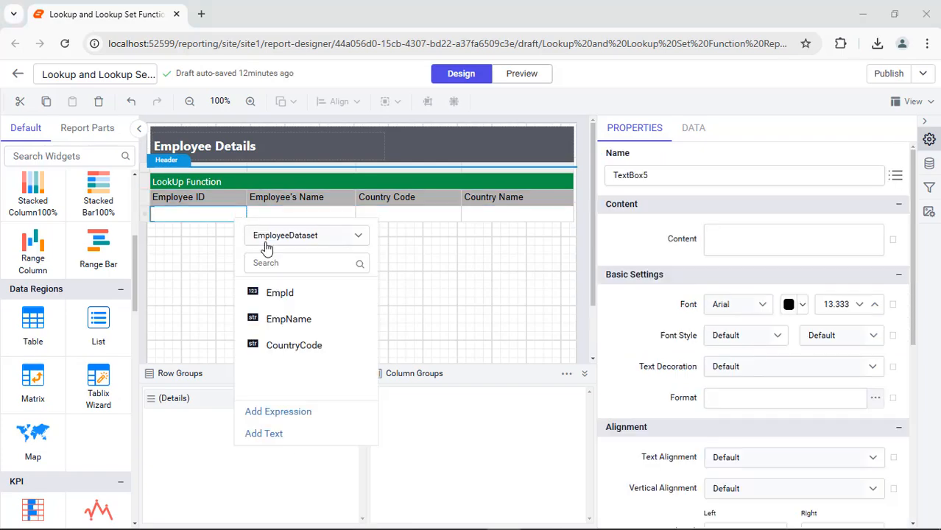
pyautogui.click(288, 290)
pyautogui.click(348, 214)
pyautogui.click(411, 290)
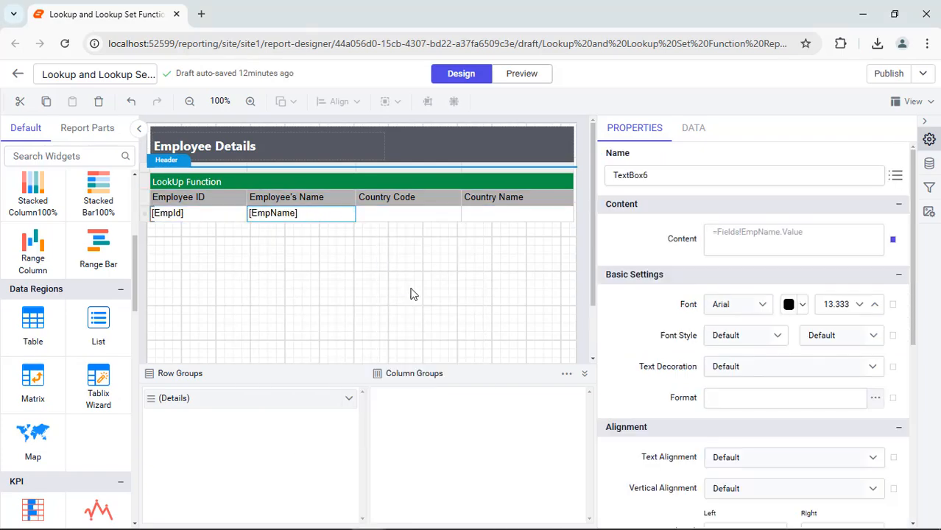
pyautogui.click(454, 214)
pyautogui.click(521, 320)
# Step: Set the Country Name detail cell to an expression using the LookUp function on the CountryCode field
pyautogui.click(566, 214)
pyautogui.click(614, 384)
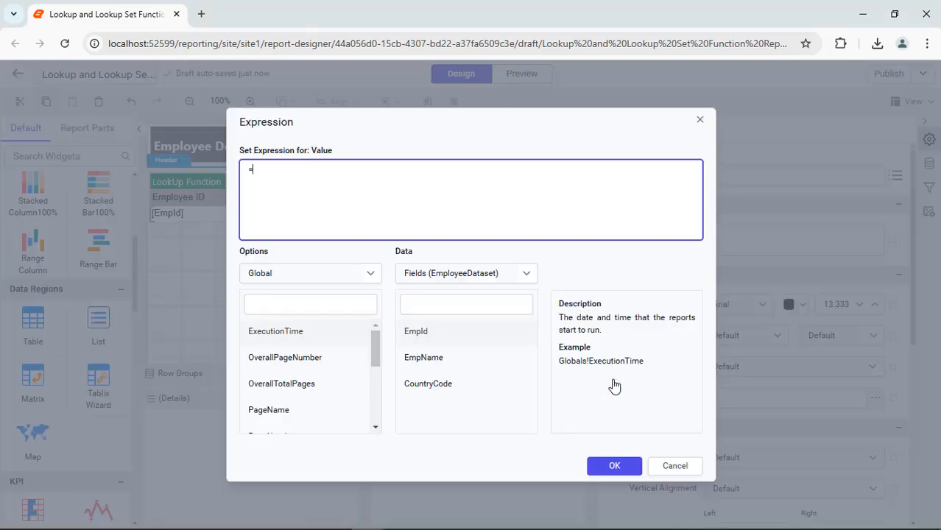
pyautogui.hotkey('ctrl', 'v')
pyautogui.click(614, 466)
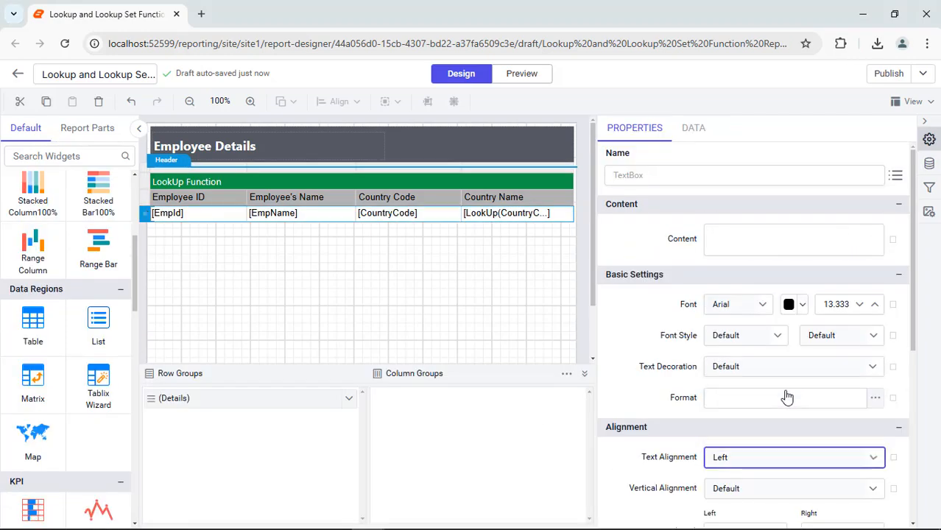
# Step: Set the detail row's vertical alignment to Middle and preview the report
pyautogui.click(791, 488)
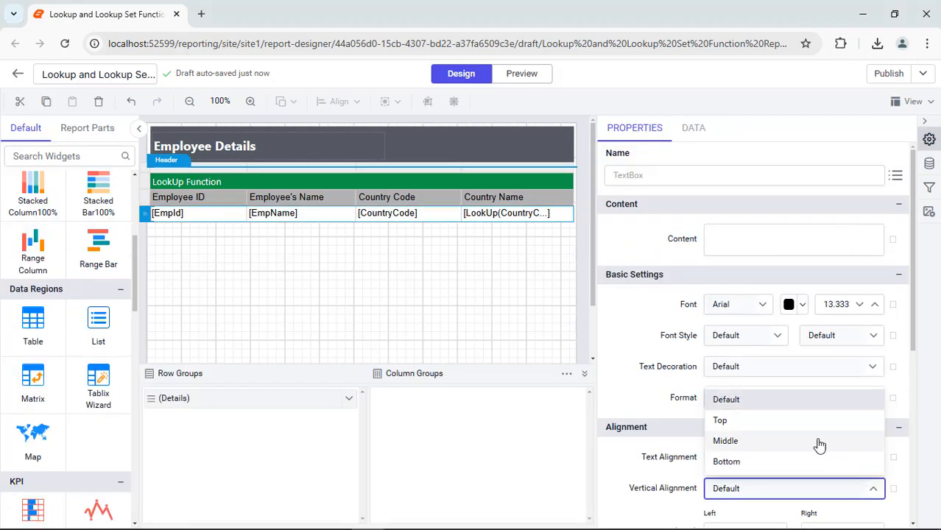
pyautogui.click(818, 444)
pyautogui.click(501, 75)
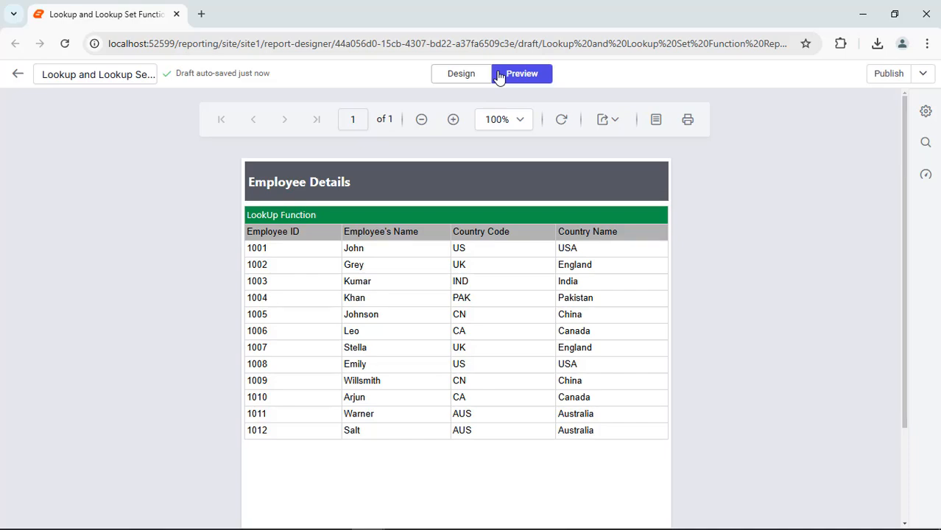
# Step: Back in the design, add a two-column table below the LookUp table, with an extra top row merged into one cell
pyautogui.click(459, 75)
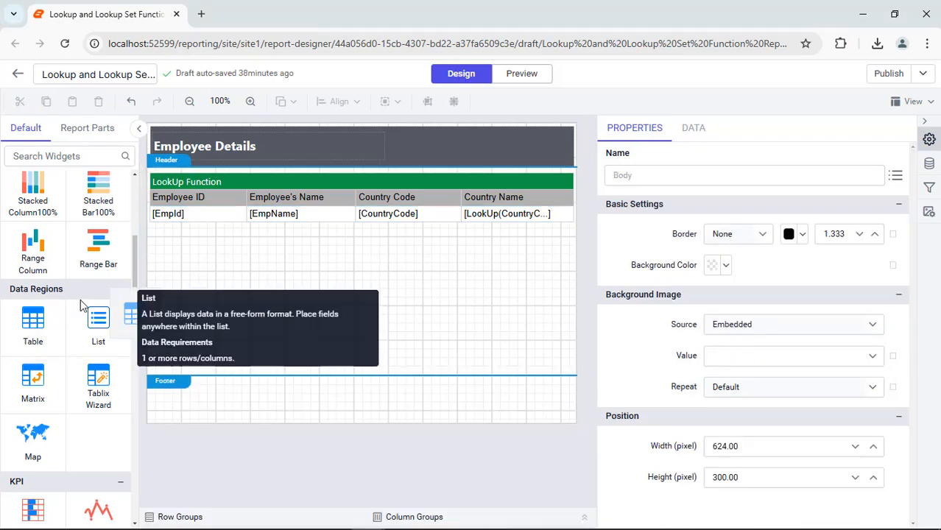
pyautogui.moveTo(98, 324); pyautogui.dragTo(160, 240)
pyautogui.rightClick(294, 234)
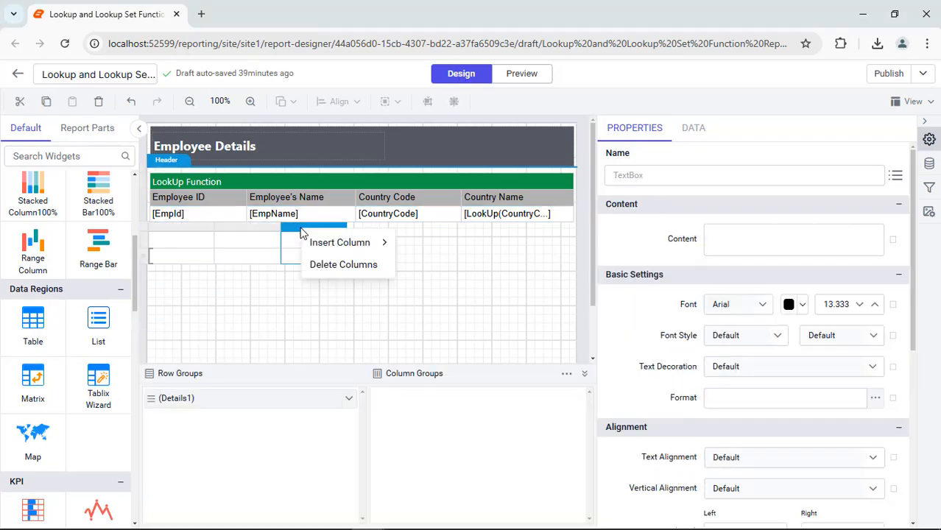
pyautogui.click(326, 265)
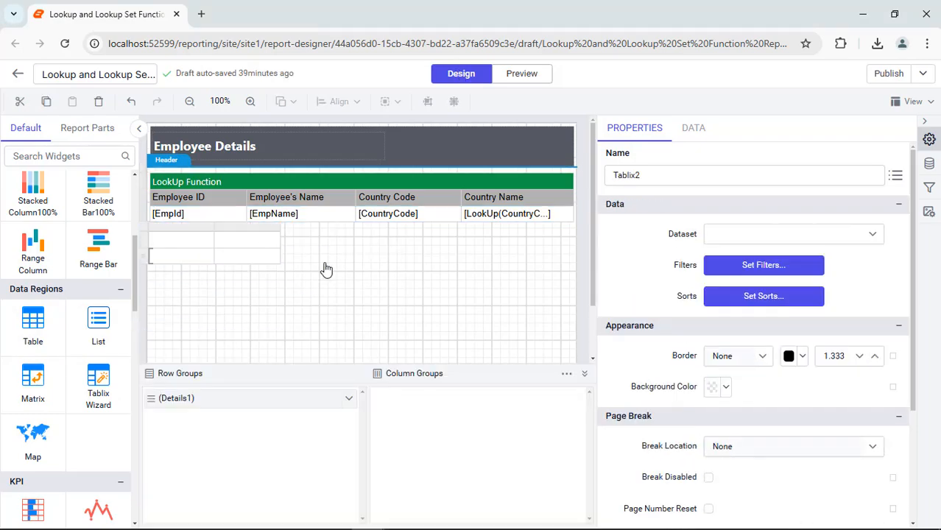
pyautogui.rightClick(147, 241)
pyautogui.click(180, 254)
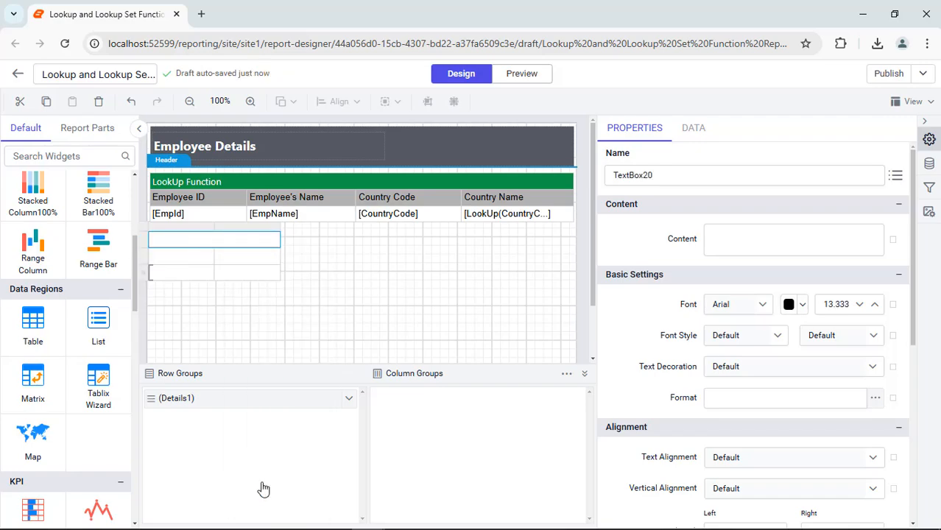
# Step: Enter "LookupSet Function" in the second table's merged title cell and set its font to Segoe UI
pyautogui.click(836, 237)
pyautogui.write('LookupSet Function')
pyautogui.click(813, 264)
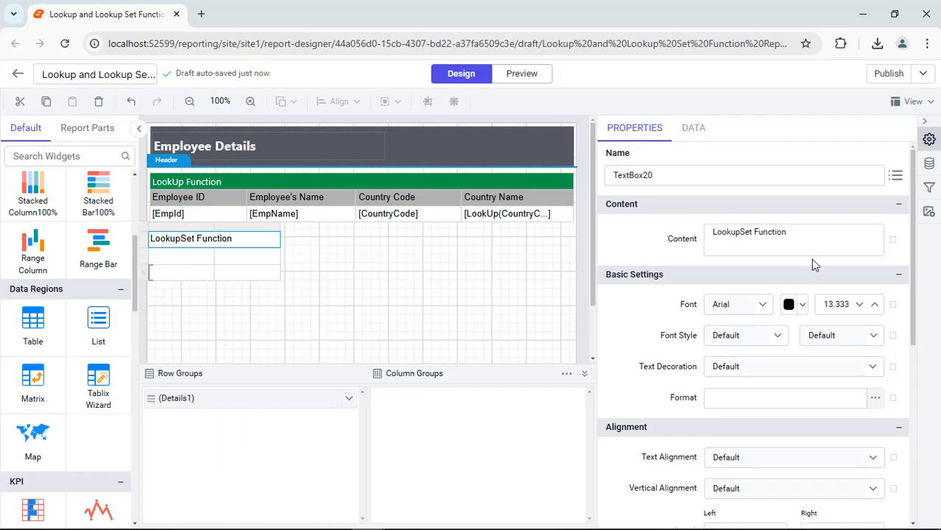
pyautogui.click(766, 305)
pyautogui.write('Se')
pyautogui.click(767, 420)
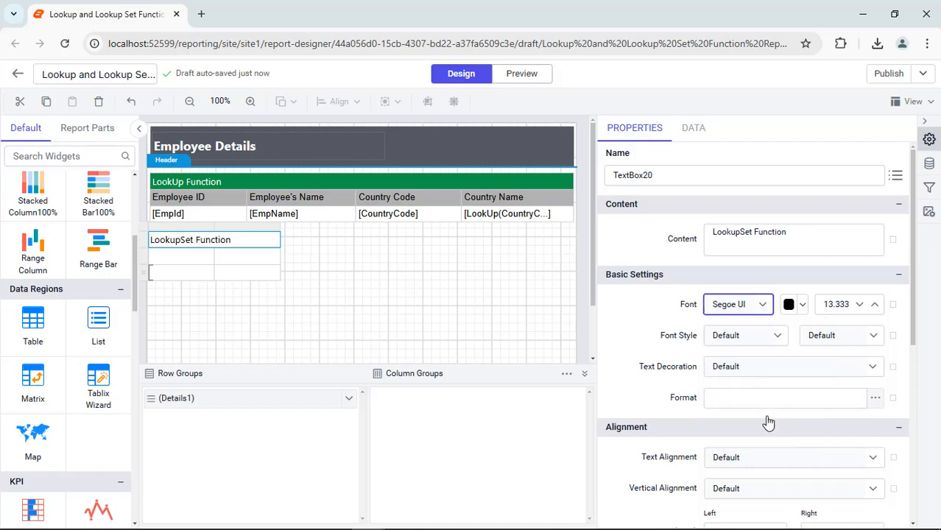
# Step: Set the "LookupSet Function" cell's text alignment to Left and its vertical alignment to Middle
pyautogui.click(817, 457)
pyautogui.click(750, 395)
pyautogui.click(831, 488)
pyautogui.click(775, 439)
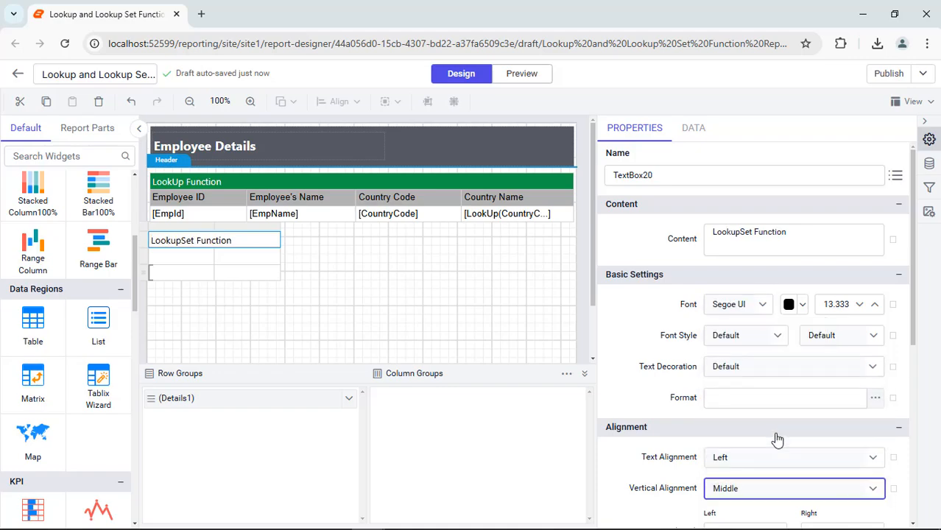
# Step: Set the "LookupSet Function" cell's background color to the custom green #0d9948
pyautogui.scroll(-3, 750, 463)
pyautogui.click(726, 485)
pyautogui.click(722, 463)
pyautogui.click(738, 425)
pyautogui.hotkey('ctrl', 'a')
pyautogui.write('#0d8848')
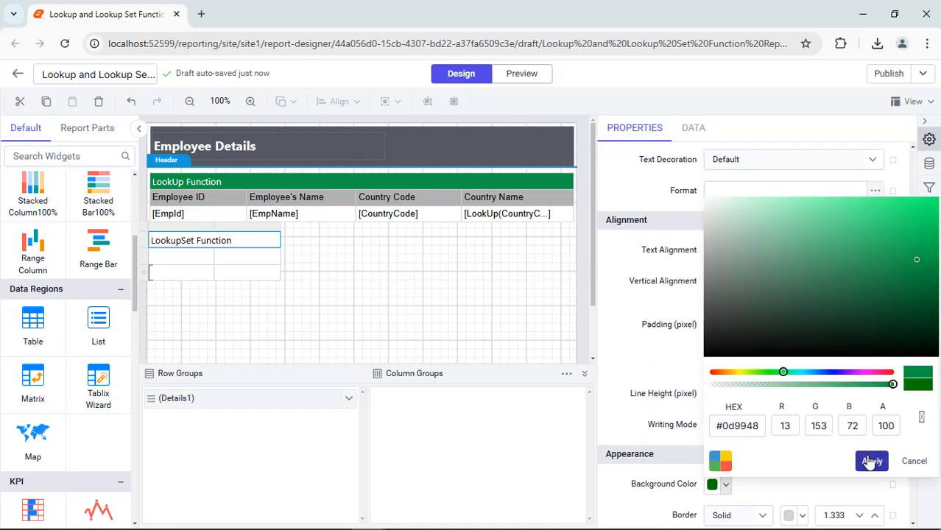
pyautogui.click(871, 461)
# Step: Change the "LookupSet Function" title's font color to white
pyautogui.scroll(3, 866, 457)
pyautogui.click(803, 305)
pyautogui.click(763, 95)
pyautogui.click(876, 280)
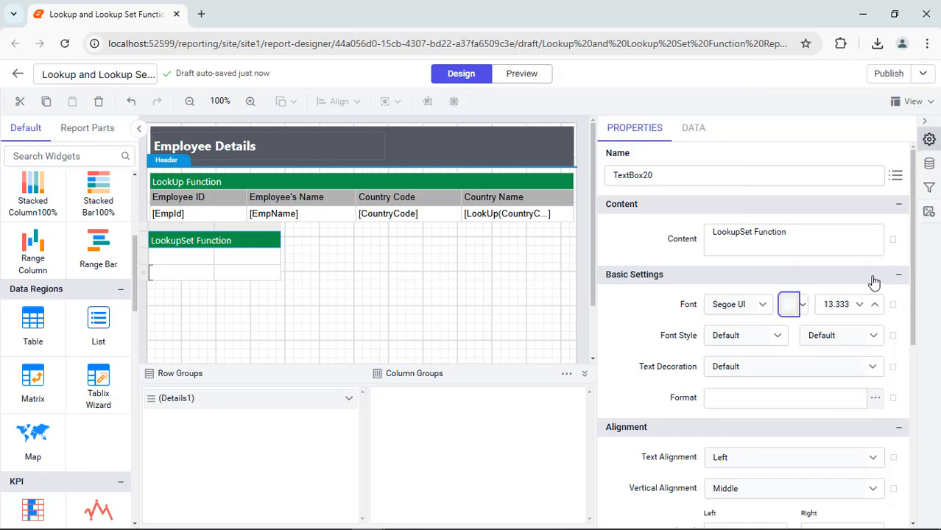
# Step: Label the second table's first column "Country Name" in the row below its title
pyautogui.click(184, 257)
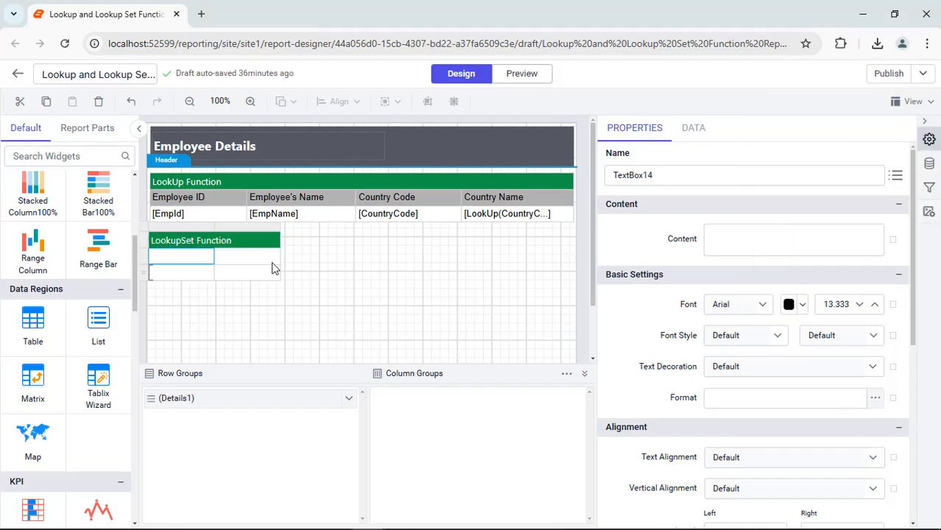
pyautogui.click(825, 229)
pyautogui.write('Country Name')
pyautogui.click(786, 264)
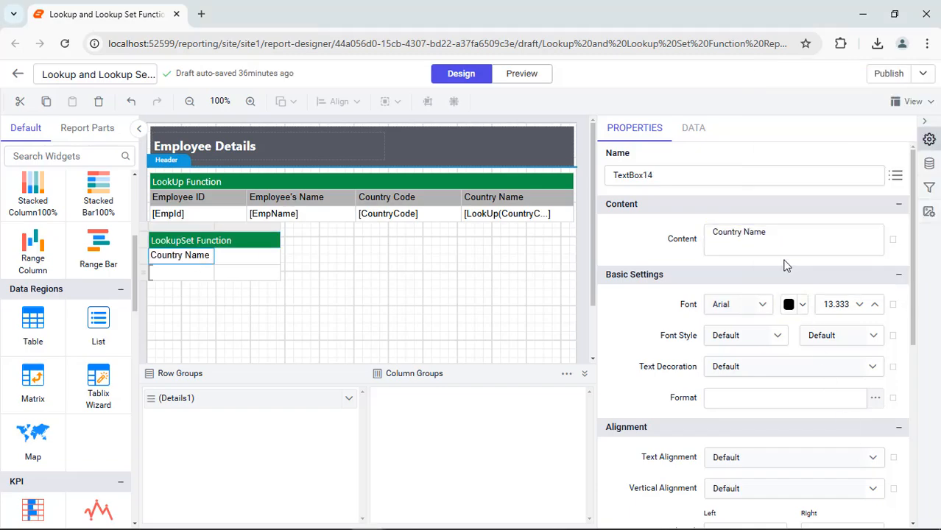
# Step: Label the second table's second column "Employee's Name" and widen both of the table's columns
pyautogui.moveTo(214, 228); pyautogui.dragTo(293, 230)
pyautogui.click(336, 253)
pyautogui.click(828, 234)
pyautogui.write('Employe')
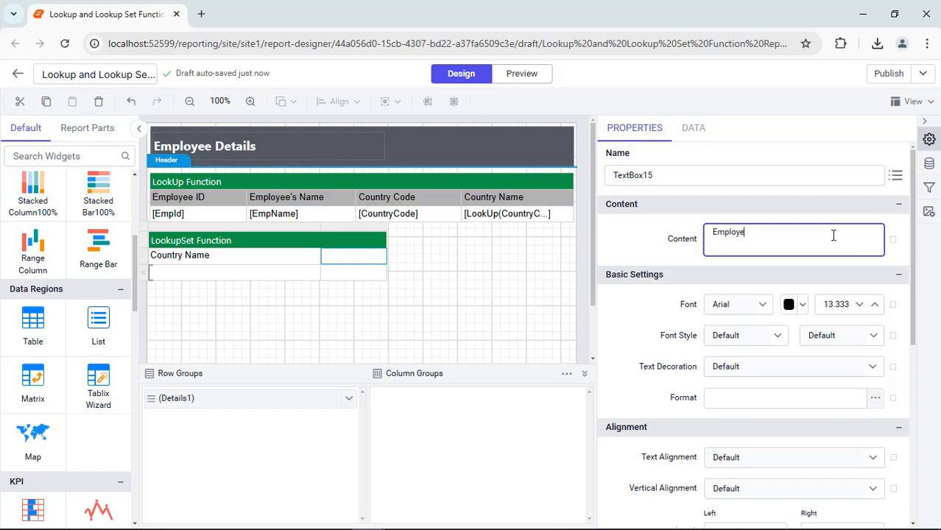
pyautogui.write("e's Name")
pyautogui.click(697, 263)
pyautogui.moveTo(385, 228); pyautogui.dragTo(528, 237)
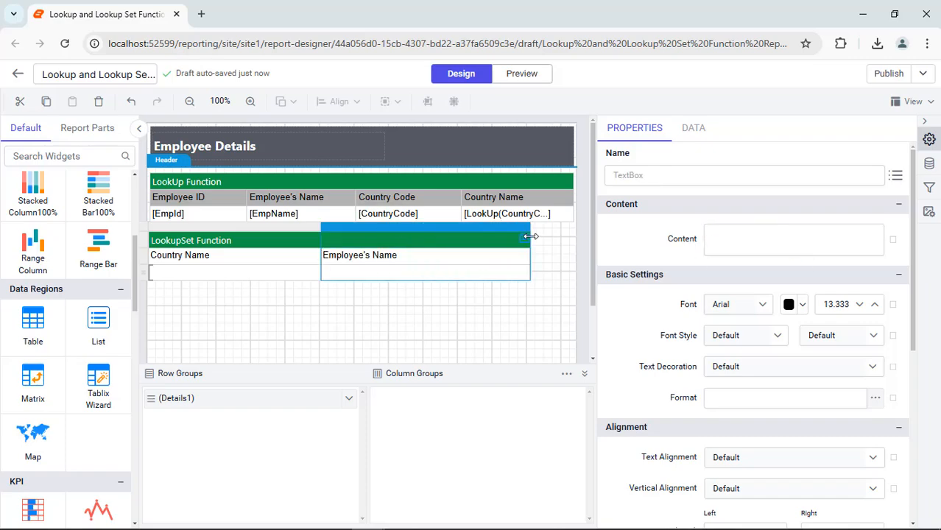
# Step: Set the text alignment of the second table's column heading row to Left and its vertical alignment to Middle
pyautogui.click(143, 255)
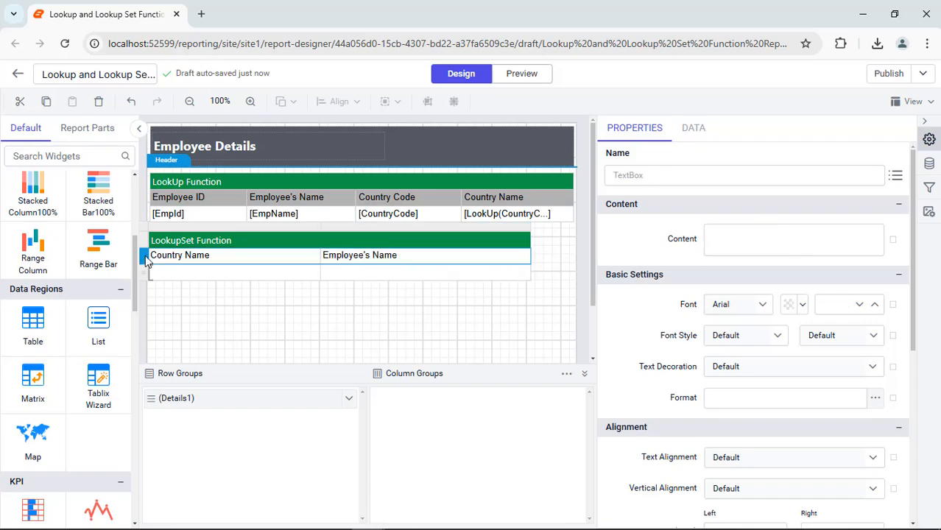
pyautogui.click(861, 458)
pyautogui.click(751, 390)
pyautogui.click(861, 490)
pyautogui.click(751, 440)
# Step: Set the background color of the second table's column heading row to the custom gray #b3b2b3
pyautogui.scroll(-3, 816, 445)
pyautogui.click(726, 484)
pyautogui.click(721, 463)
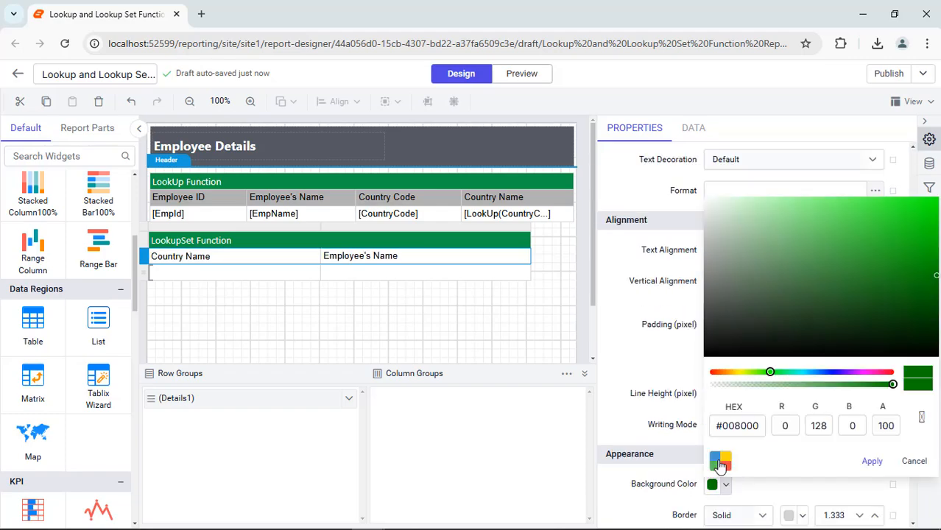
pyautogui.tripleClick(757, 426)
pyautogui.write('#b3b2b3')
pyautogui.click(871, 461)
pyautogui.click(302, 317)
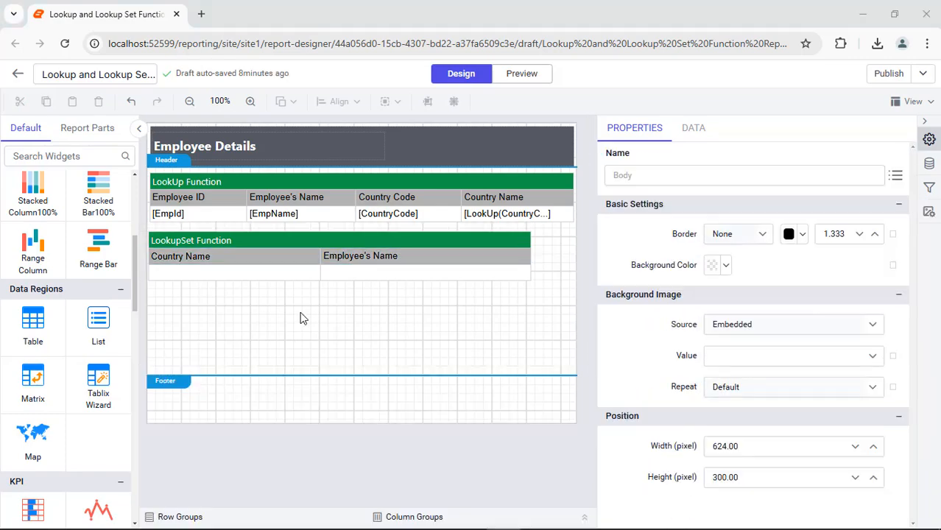
# Step: Fill the second table's detail row with the CountryName field and the expression =Join(LookUpSet(Fields!CountryCode.Value,Fields!CountryCode.Value, Fields!EmpName.Value,"EmployeeDataset"),",")
pyautogui.click(312, 272)
pyautogui.click(350, 349)
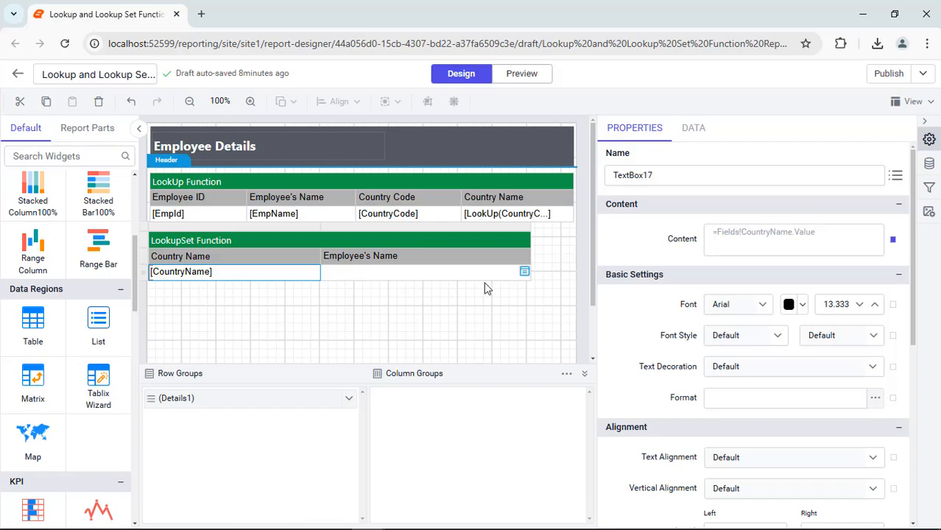
pyautogui.click(524, 271)
pyautogui.click(567, 440)
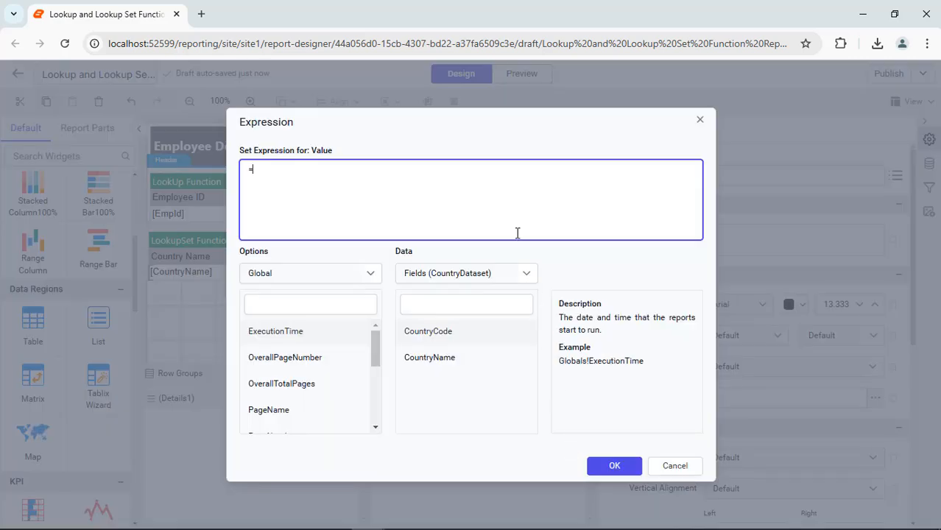
pyautogui.hotkey('ctrl', 'a')
pyautogui.write('=Join(LookUpSet(Fields!CountryCode.Value,Fields!CountryCode.Value, Fields!EmpName.Value,"EmployeeDataset"),",")')
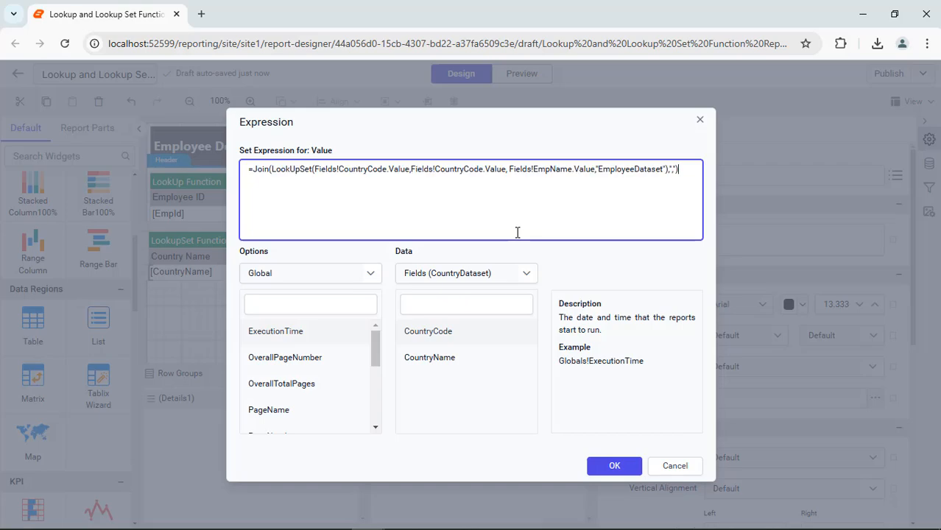
pyautogui.click(611, 465)
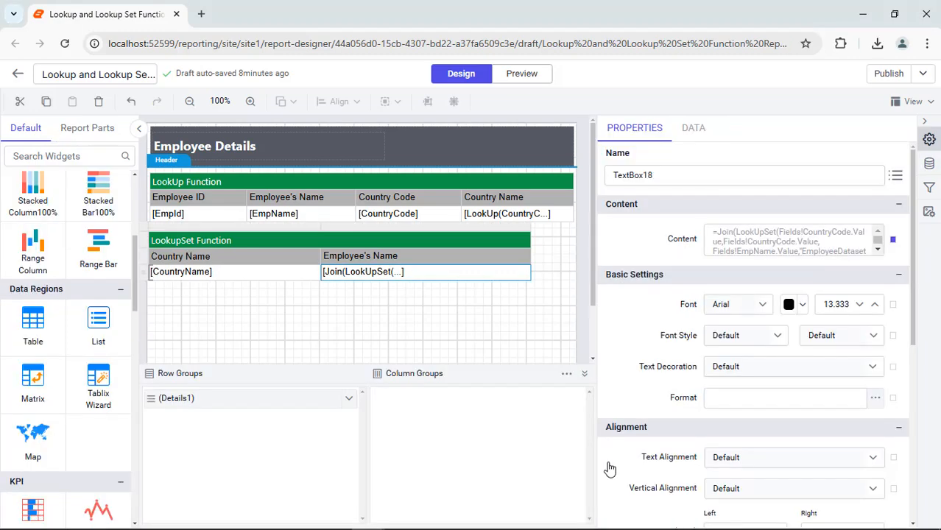
# Step: Set the text alignment of the second table's detail row to Left
pyautogui.click(143, 278)
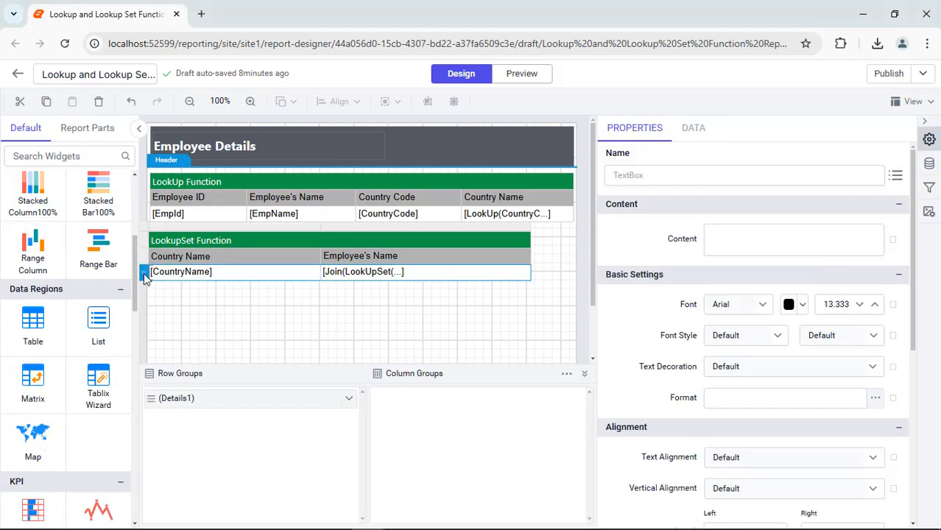
pyautogui.click(748, 454)
pyautogui.click(743, 389)
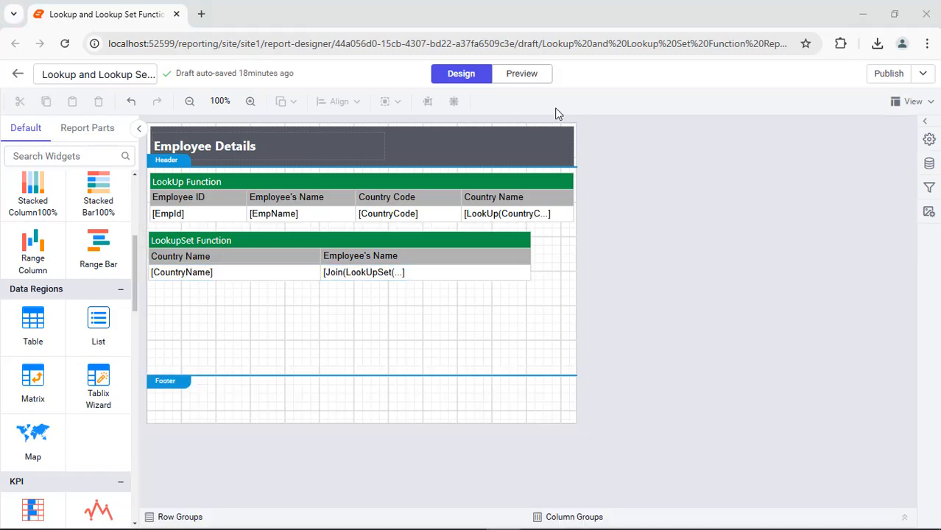
# Step: Preview the report and examine the data in the LookUp and LookupSet tables
pyautogui.click(519, 73)
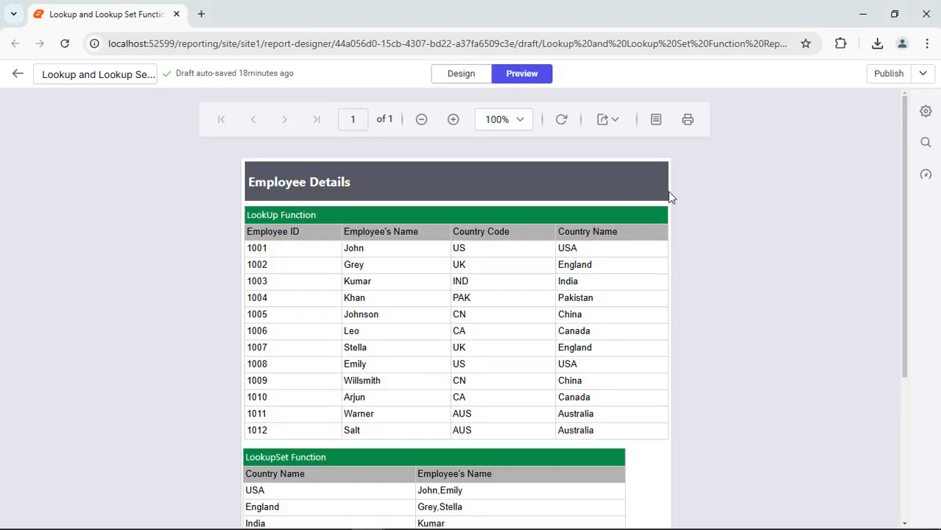
pyautogui.scroll(-3, 752, 286)
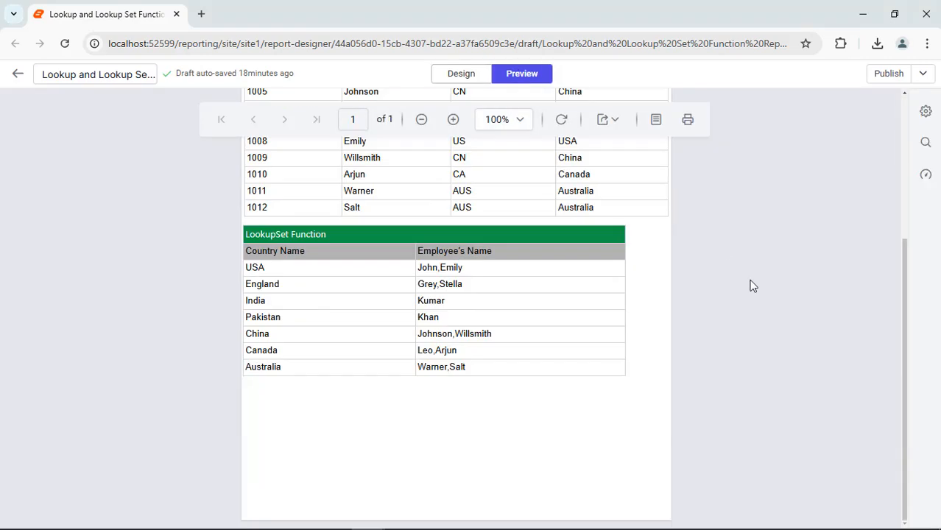